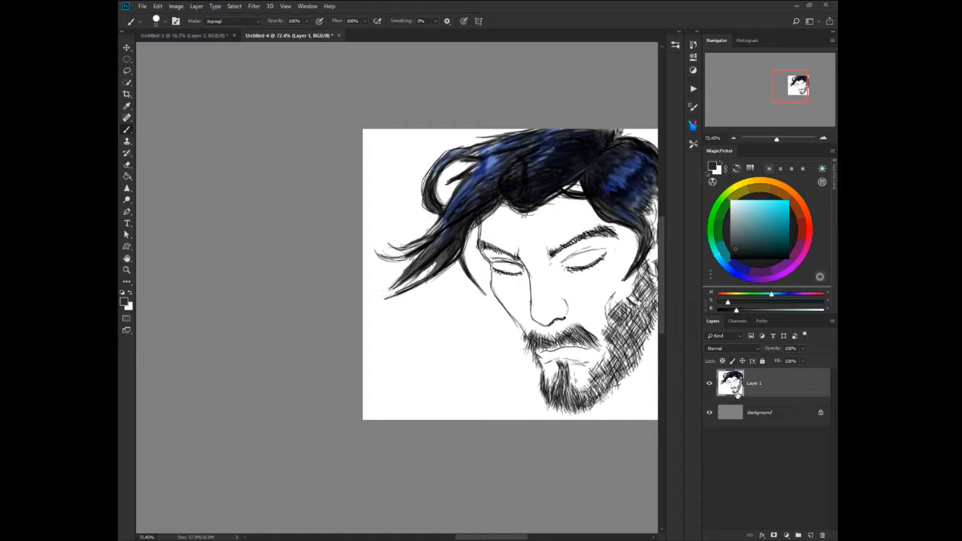
Step: Add a new layer above the portrait, set the hue to orange, and reduce the brush size after undoing a test stroke
{"action": "left_click", "coordinate": [811, 534]}
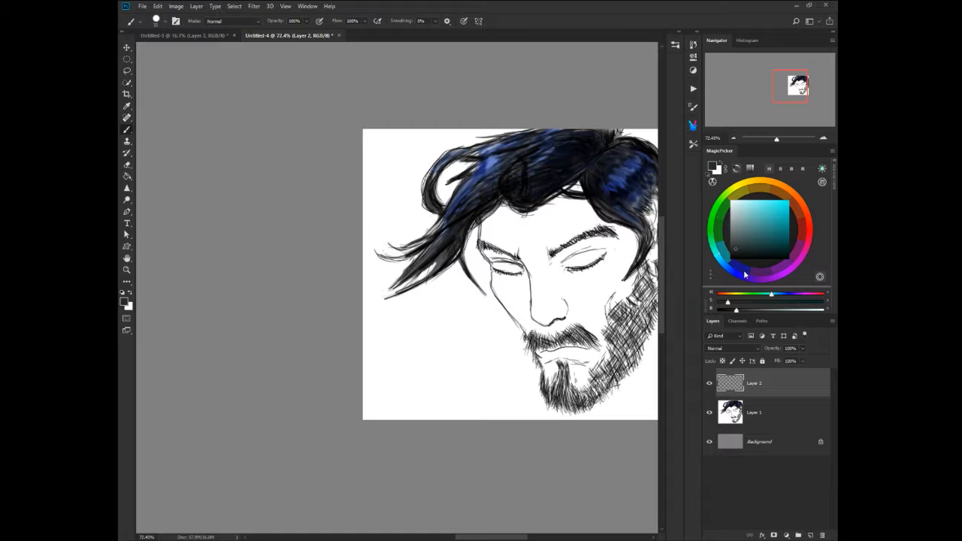
{"action": "left_click", "coordinate": [801, 202]}
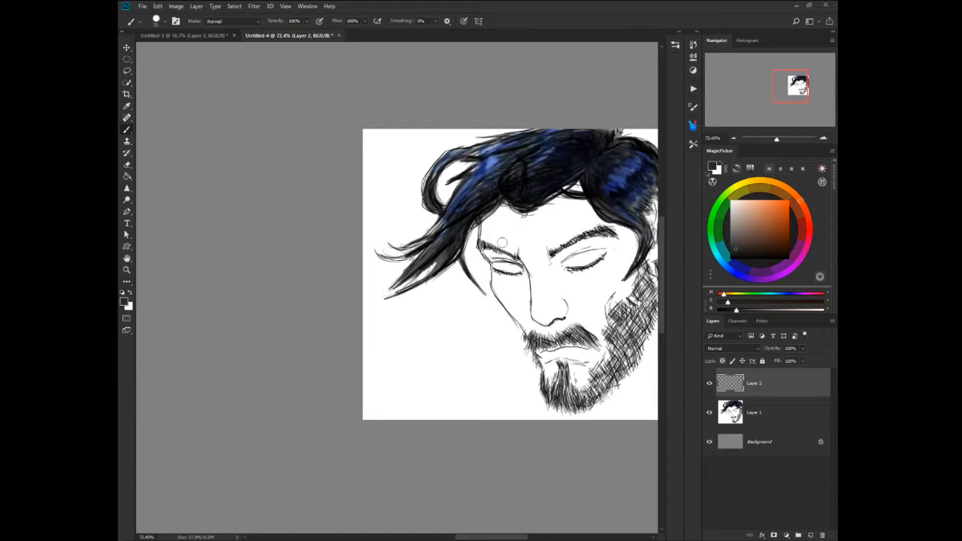
{"action": "mouse_move", "coordinate": [463, 282]}
{"action": "left_mouse_down"}
{"action": "mouse_move", "coordinate": [462, 317]}
{"action": "mouse_move", "coordinate": [483, 348]}
{"action": "left_mouse_up"}
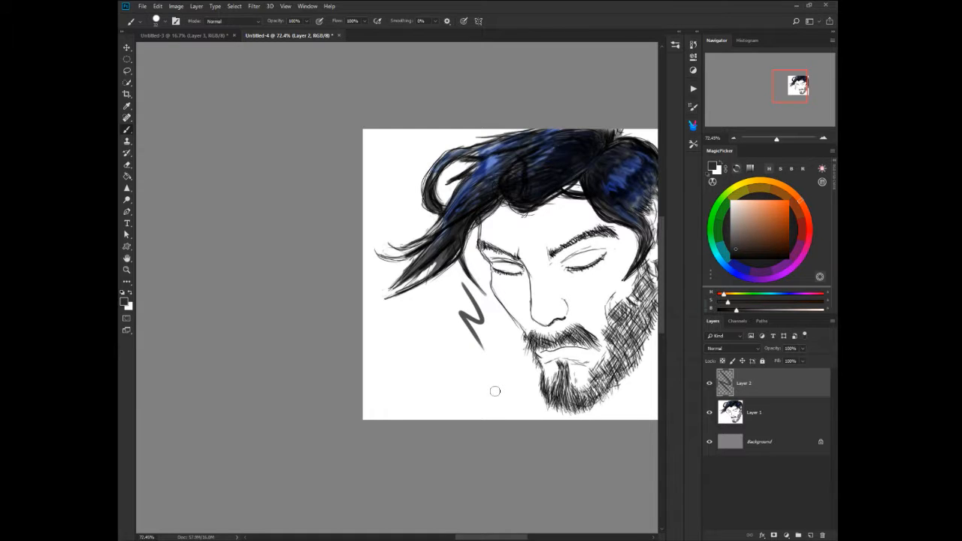
{"action": "key", "text": "ctrl+z"}
{"action": "key", "text": "bracketleft"}
{"action": "key", "text": "bracketleft"}
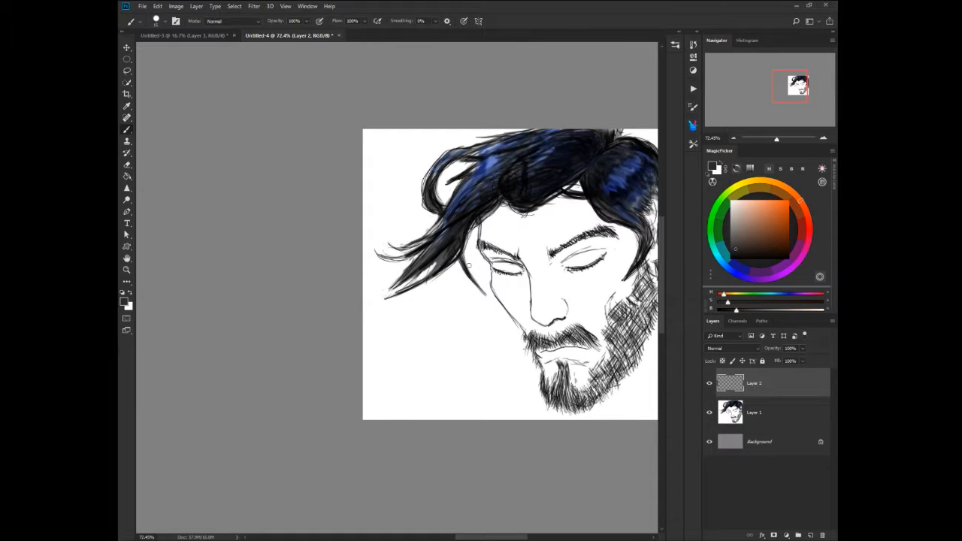
{"action": "key", "text": "bracketleft"}
Step: Draw straight guidelines along the portrait's forehead, temple and far cheek down to the chin, changing from dark to bright orange strokes
{"action": "left_click_drag", "start_coordinate": [463, 259], "coordinate": [551, 429]}
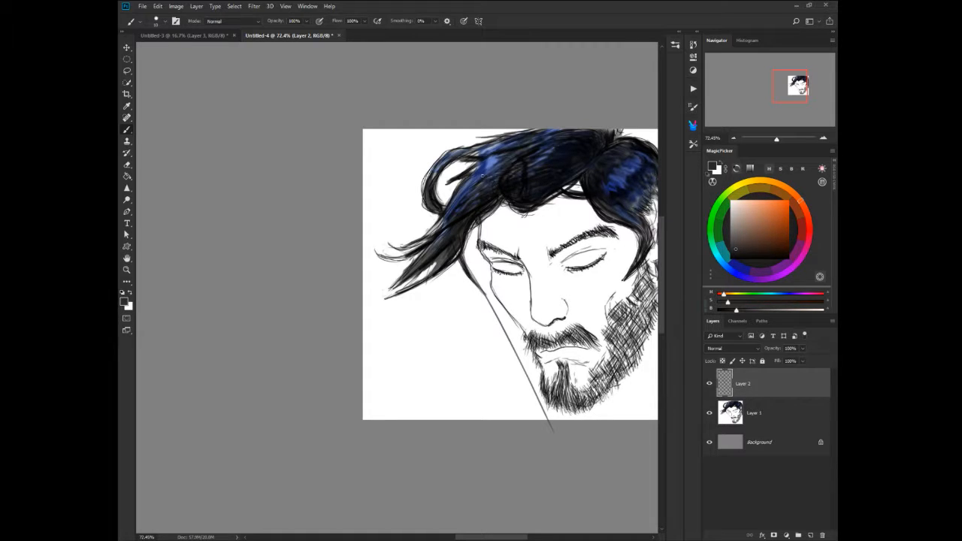
{"action": "left_click_drag", "start_coordinate": [482, 217], "coordinate": [483, 283]}
{"action": "left_click", "coordinate": [785, 205]}
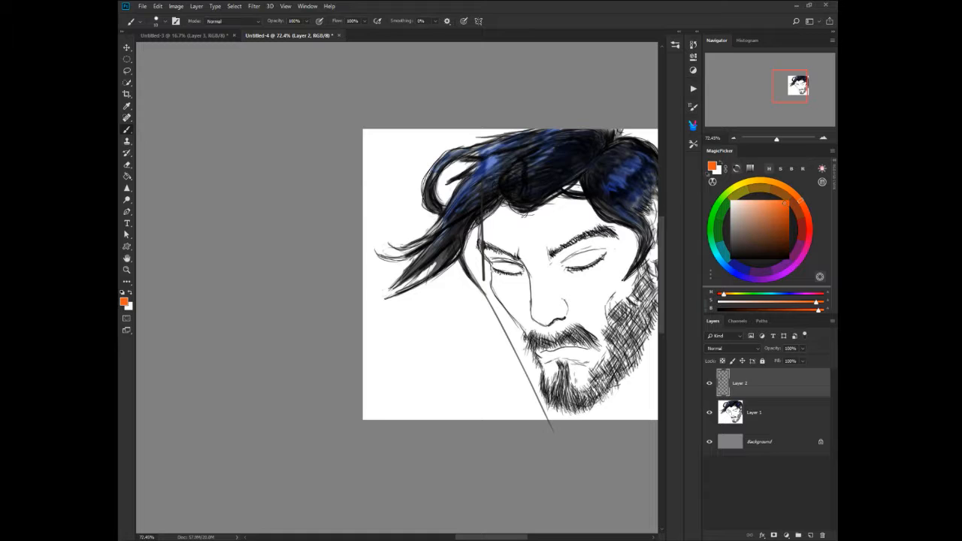
{"action": "mouse_move", "coordinate": [481, 181]}
{"action": "left_mouse_down"}
{"action": "mouse_move", "coordinate": [483, 284]}
{"action": "mouse_move", "coordinate": [548, 423]}
{"action": "left_mouse_up"}
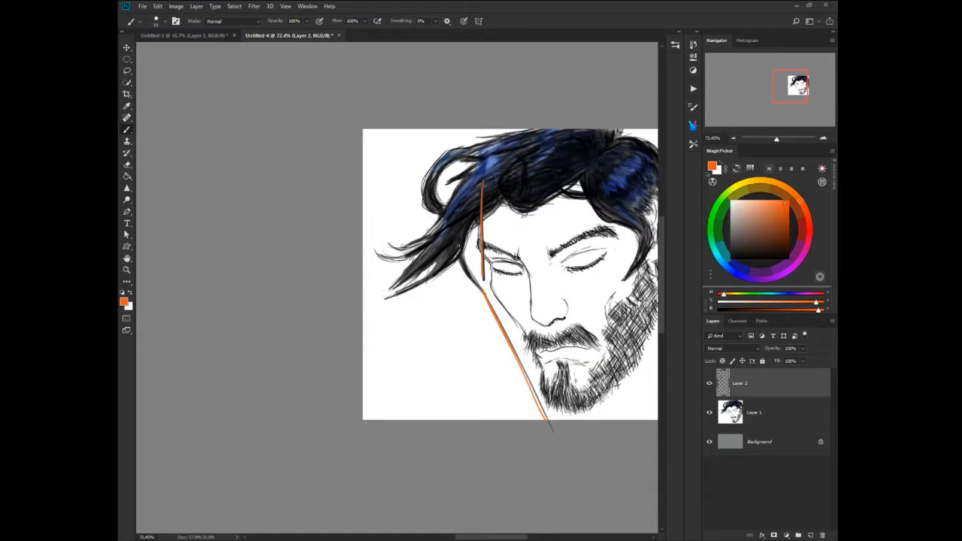
{"action": "left_click_drag", "start_coordinate": [485, 290], "coordinate": [446, 209]}
{"action": "left_click_drag", "start_coordinate": [466, 253], "coordinate": [485, 294]}
Step: Mark the portrait's brow line, tilted eye line, nose height, nose base and mouth angle with straight orange guidelines
{"action": "left_click_drag", "start_coordinate": [605, 240], "coordinate": [456, 243]}
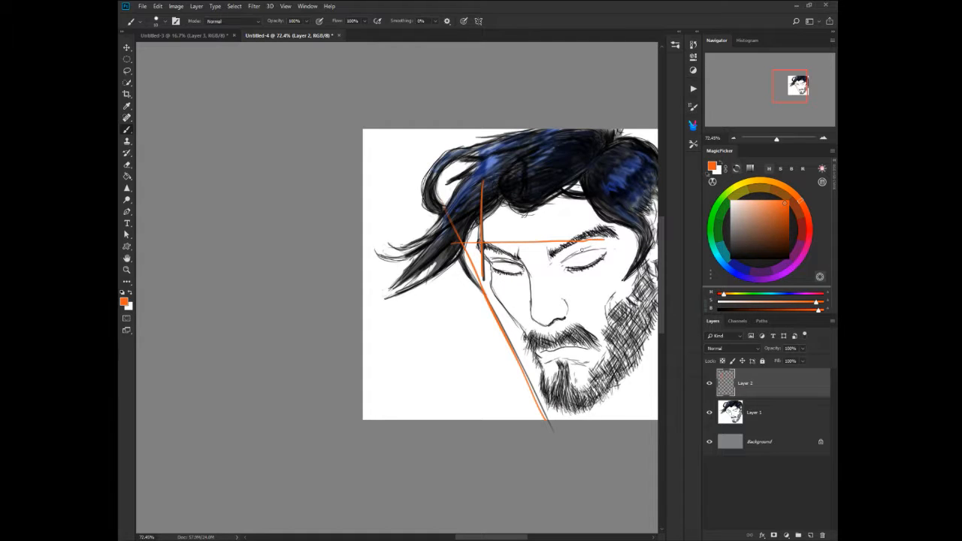
{"action": "left_click_drag", "start_coordinate": [594, 235], "coordinate": [460, 304]}
{"action": "left_click_drag", "start_coordinate": [521, 261], "coordinate": [521, 315]}
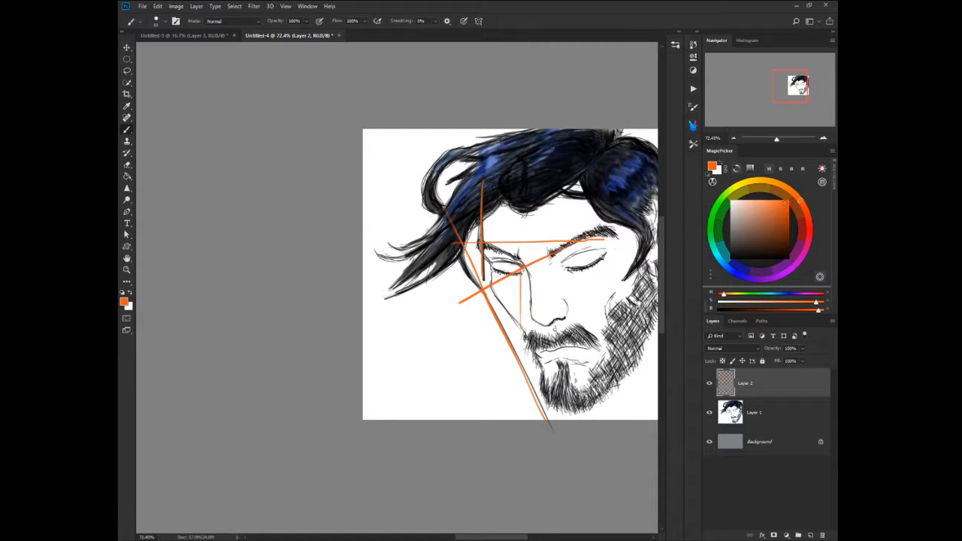
{"action": "left_click_drag", "start_coordinate": [558, 327], "coordinate": [516, 327]}
{"action": "left_click_drag", "start_coordinate": [567, 254], "coordinate": [467, 302]}
{"action": "left_click_drag", "start_coordinate": [576, 347], "coordinate": [524, 365]}
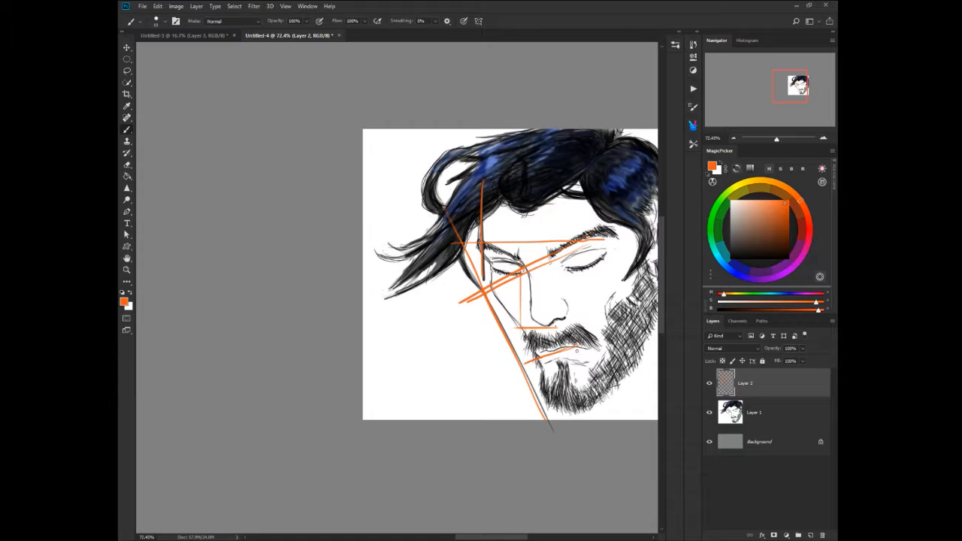
{"action": "left_click_drag", "start_coordinate": [577, 349], "coordinate": [535, 353]}
Step: Add a new layer and sketch an orange head sphere with centre line, brow line and side plane on the empty canvas beside the portrait
{"action": "right_click", "coordinate": [340, 351]}
{"action": "left_click", "coordinate": [339, 379]}
{"action": "left_click", "coordinate": [323, 321]}
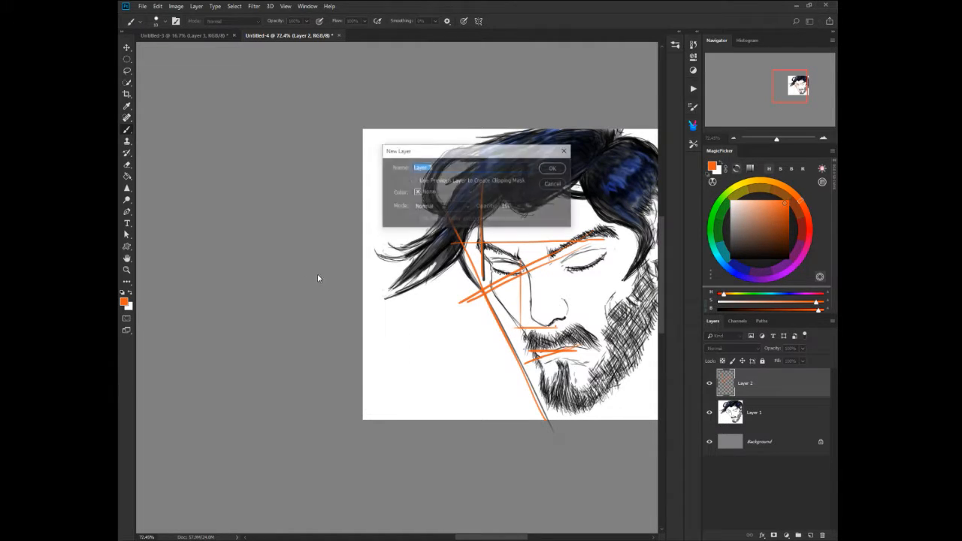
{"action": "left_click", "coordinate": [554, 168]}
{"action": "mouse_move", "coordinate": [273, 294]}
{"action": "left_mouse_down"}
{"action": "mouse_move", "coordinate": [445, 294]}
{"action": "mouse_move", "coordinate": [536, 282]}
{"action": "left_mouse_up"}
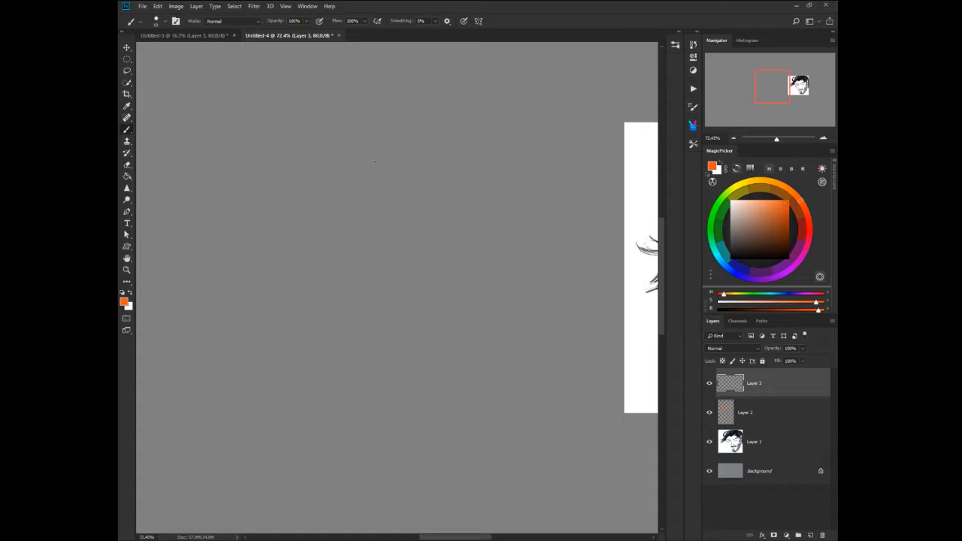
{"action": "left_click_drag", "start_coordinate": [322, 242], "coordinate": [328, 284]}
{"action": "mouse_move", "coordinate": [374, 165]}
{"action": "left_mouse_down"}
{"action": "mouse_move", "coordinate": [322, 261]}
{"action": "mouse_move", "coordinate": [354, 334]}
{"action": "mouse_move", "coordinate": [394, 358]}
{"action": "mouse_move", "coordinate": [425, 361]}
{"action": "left_mouse_up"}
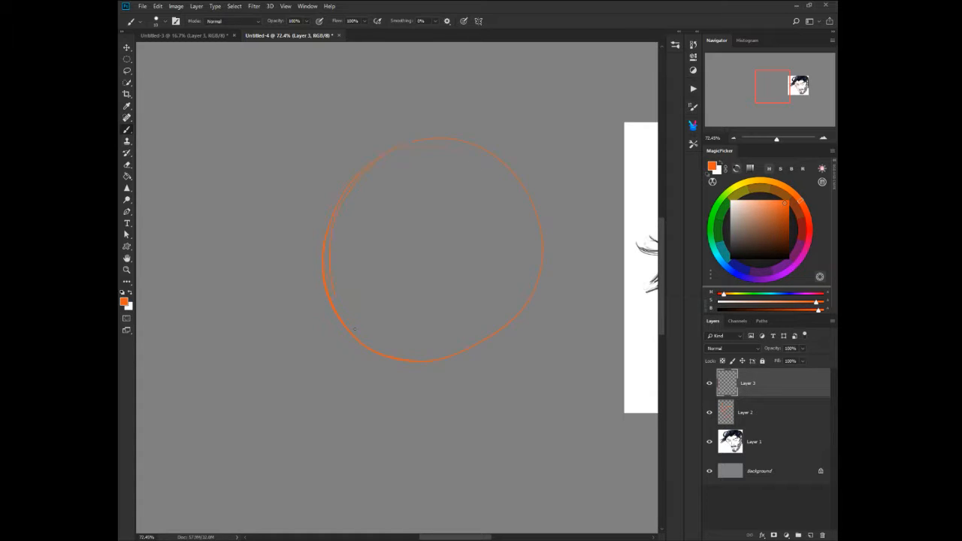
{"action": "left_click_drag", "start_coordinate": [536, 222], "coordinate": [433, 144]}
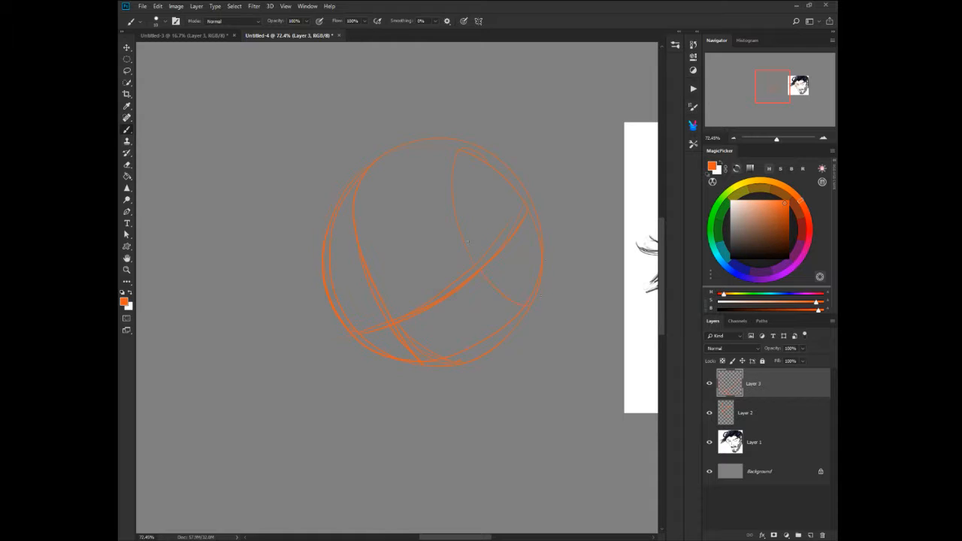
{"action": "left_click_drag", "start_coordinate": [470, 237], "coordinate": [542, 280]}
Step: Extend the face lines down from the sphere and close the head shape with a short chin plane and the jaw line
{"action": "left_click_drag", "start_coordinate": [385, 310], "coordinate": [465, 447]}
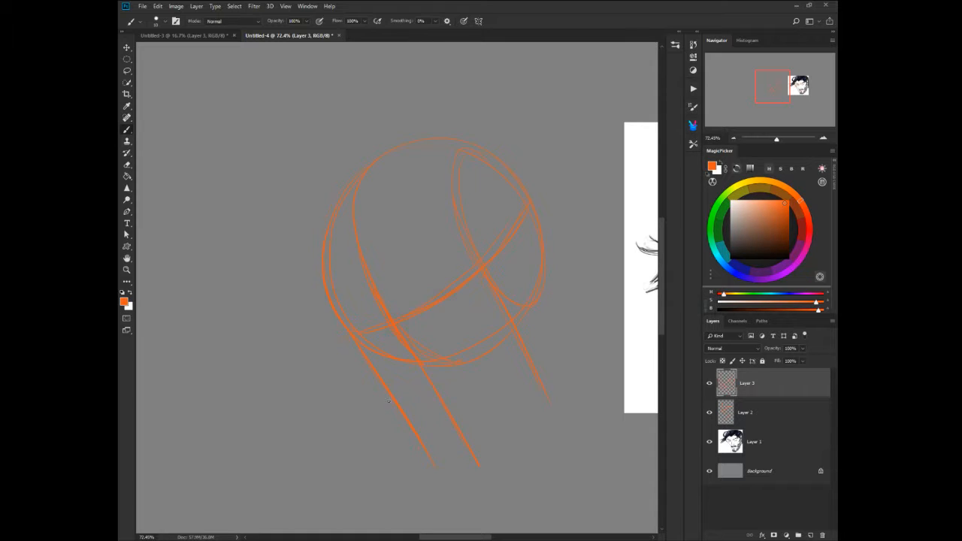
{"action": "left_click_drag", "start_coordinate": [406, 422], "coordinate": [471, 490]}
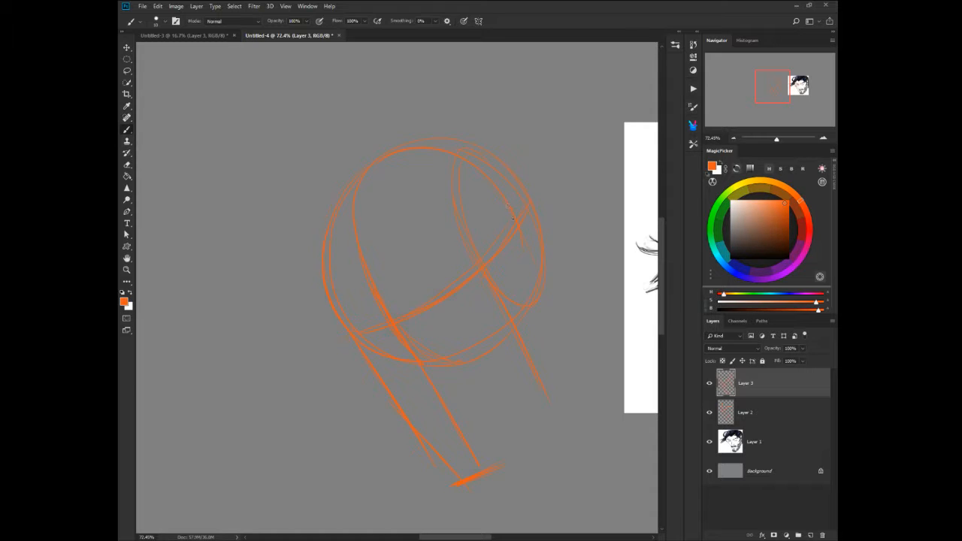
{"action": "left_click_drag", "start_coordinate": [535, 262], "coordinate": [560, 325]}
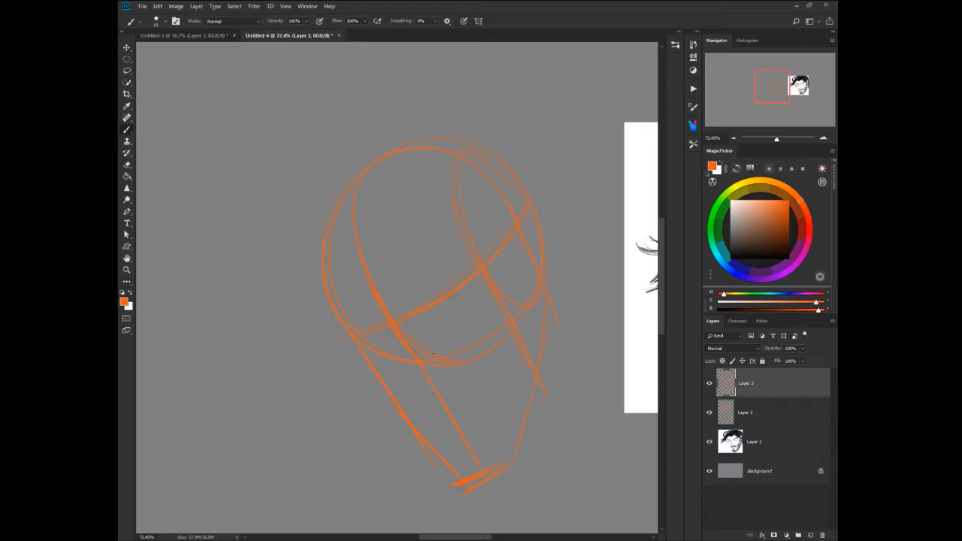
Step: Lower the head construction layer's opacity to 29% and add a new layer above it
{"action": "left_click_drag", "start_coordinate": [775, 350], "coordinate": [764, 354]}
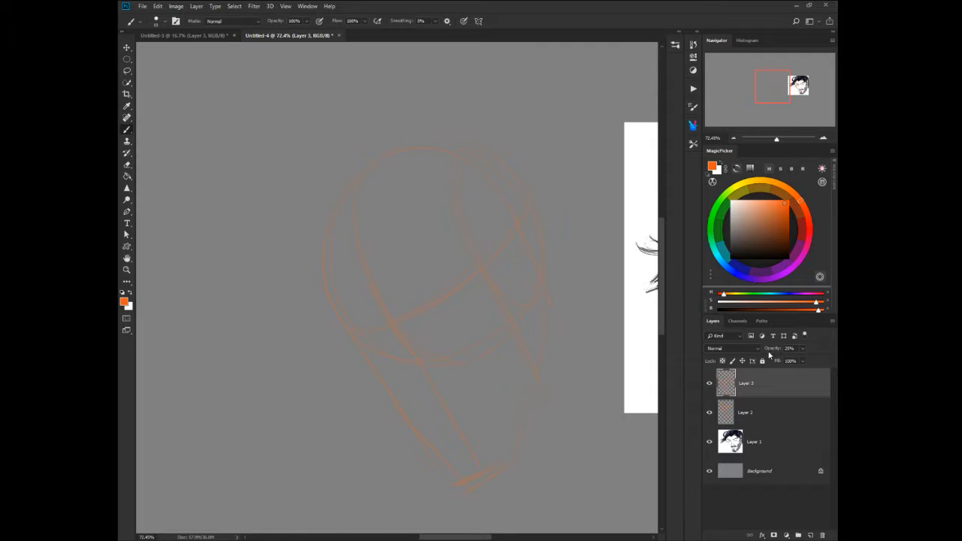
{"action": "right_click", "coordinate": [417, 313]}
{"action": "left_click", "coordinate": [422, 340]}
{"action": "left_click", "coordinate": [425, 274]}
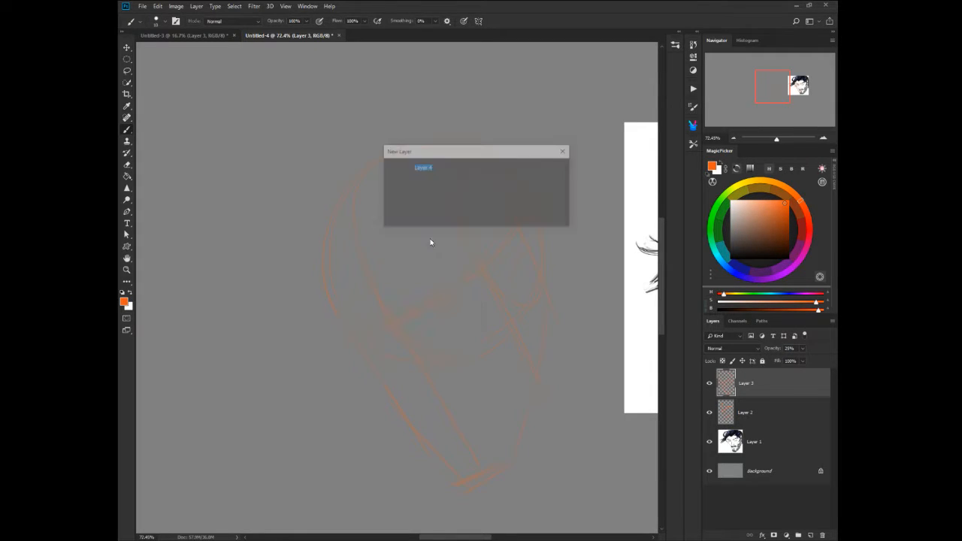
{"action": "left_click", "coordinate": [553, 167]}
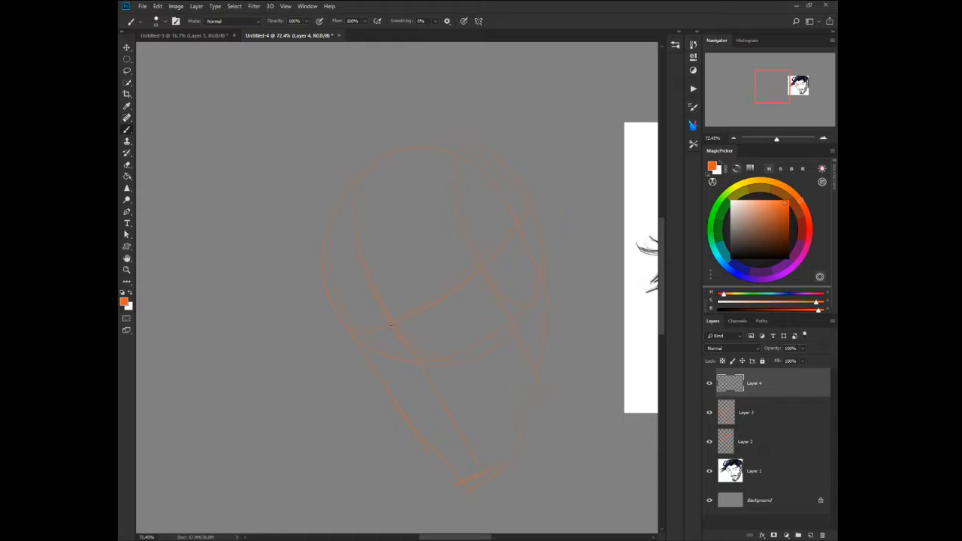
Step: Sketch both angled brows, the far eye socket and the two closed eyes over the faded construction
{"action": "left_click_drag", "start_coordinate": [391, 325], "coordinate": [345, 326]}
{"action": "mouse_move", "coordinate": [416, 311]}
{"action": "left_mouse_down"}
{"action": "mouse_move", "coordinate": [456, 284]}
{"action": "mouse_move", "coordinate": [418, 313]}
{"action": "left_mouse_up"}
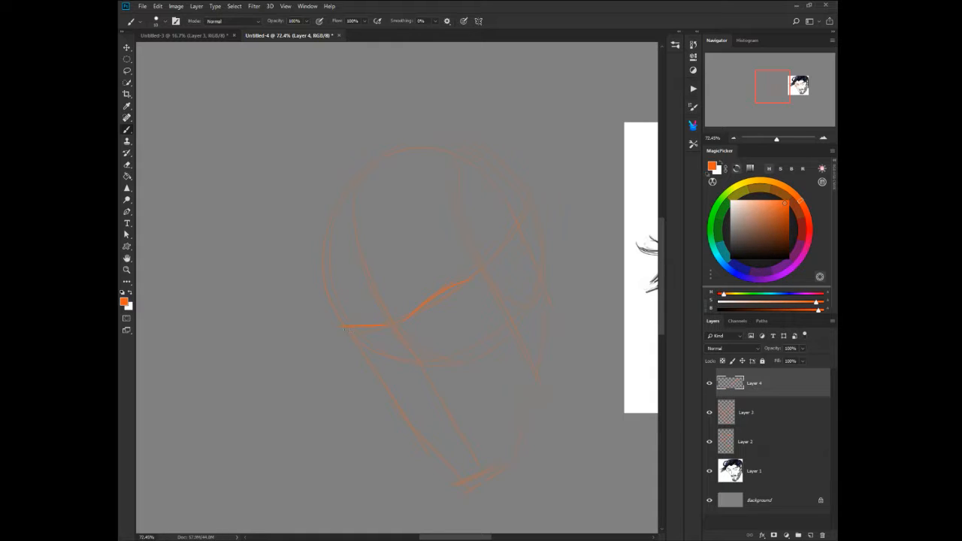
{"action": "left_click_drag", "start_coordinate": [340, 327], "coordinate": [369, 357]}
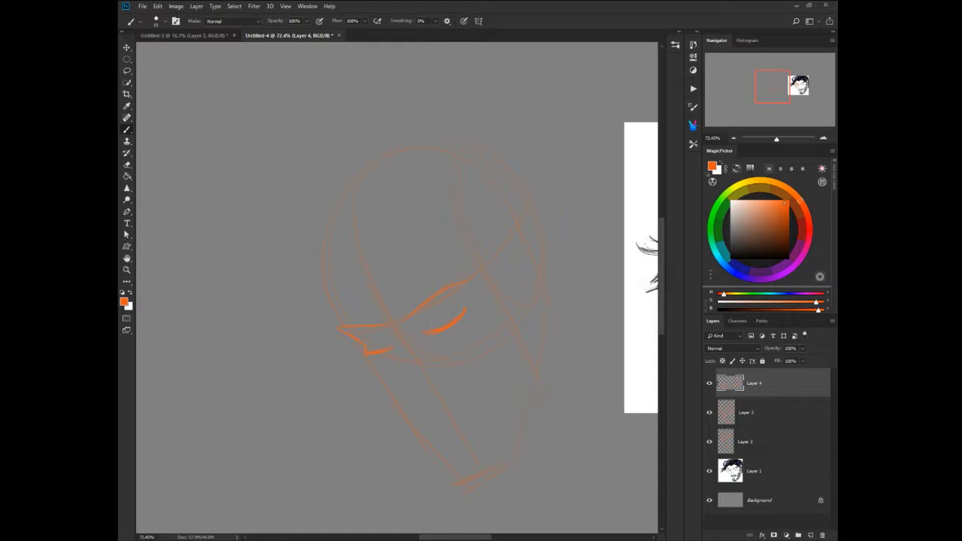
{"action": "left_click_drag", "start_coordinate": [452, 309], "coordinate": [460, 309]}
{"action": "left_click_drag", "start_coordinate": [366, 354], "coordinate": [393, 353]}
Step: Lasso the near eye, shift it slightly outward from the nose, and clear the selection
{"action": "key", "text": "l"}
{"action": "mouse_move", "coordinate": [462, 300]}
{"action": "left_mouse_down"}
{"action": "mouse_move", "coordinate": [418, 339]}
{"action": "mouse_move", "coordinate": [461, 302]}
{"action": "left_mouse_up"}
{"action": "left_click_drag", "start_coordinate": [432, 330], "coordinate": [441, 328]}
{"action": "key", "text": "ctrl+d"}
Step: Return to the Brush tool, add the lower eyelids, and block in the nose and lips along the face's centre line
{"action": "middle_click", "coordinate": [398, 353]}
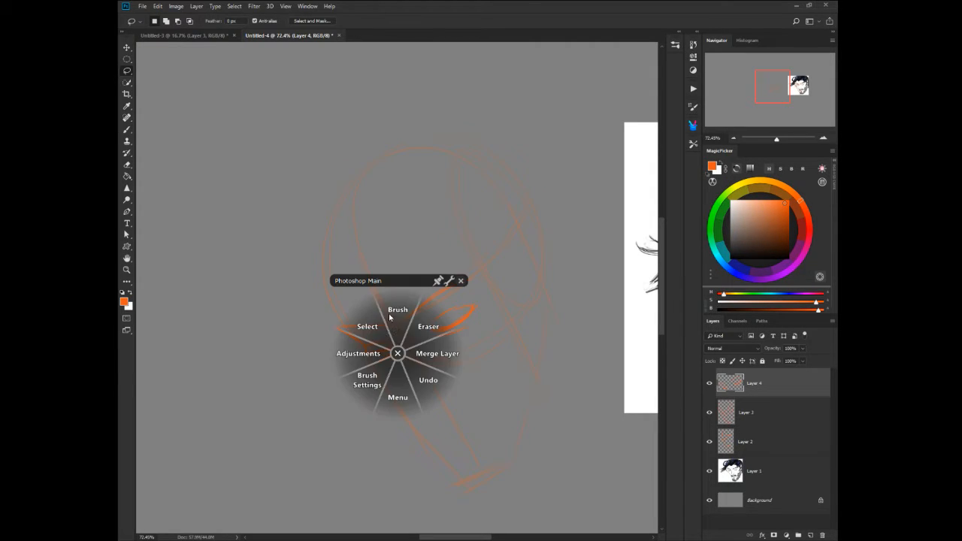
{"action": "left_click", "coordinate": [390, 318]}
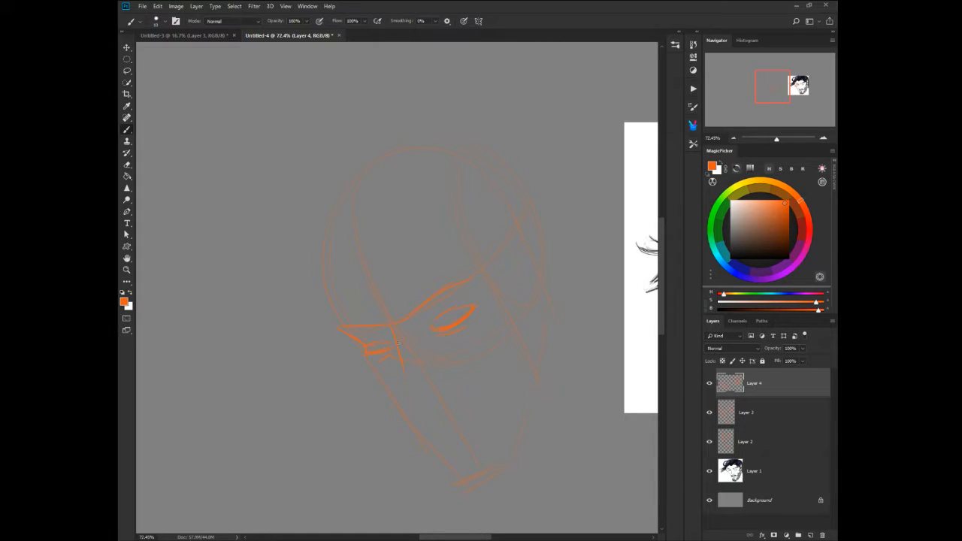
{"action": "left_click_drag", "start_coordinate": [392, 329], "coordinate": [410, 392]}
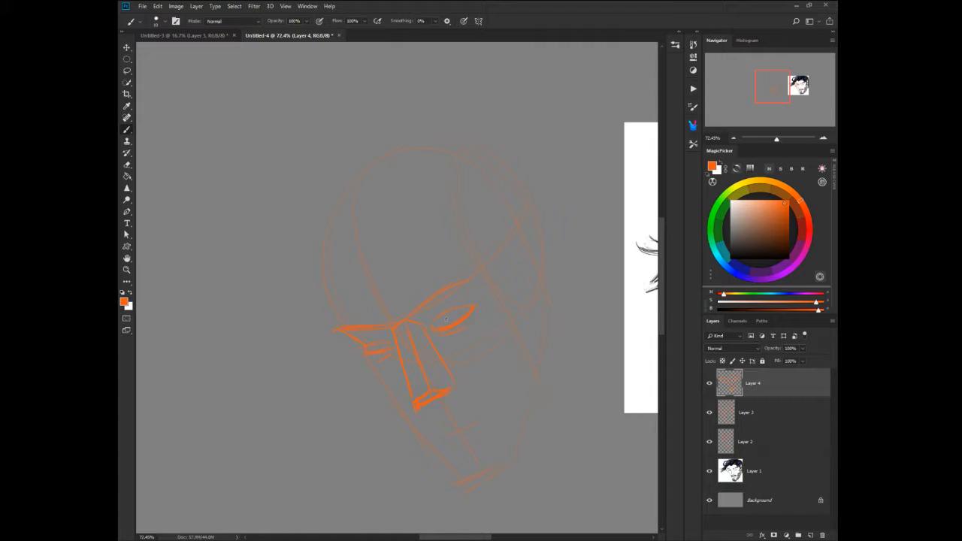
{"action": "left_click_drag", "start_coordinate": [450, 339], "coordinate": [489, 415]}
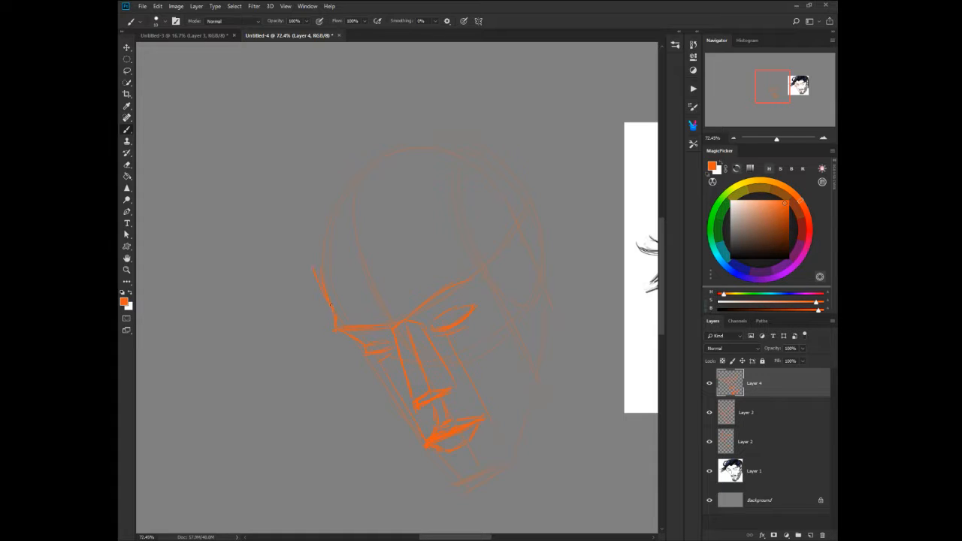
Step: Outline the forehead, far cheek, chin and near jaw of the sketched head in orange
{"action": "left_click_drag", "start_coordinate": [314, 269], "coordinate": [335, 330]}
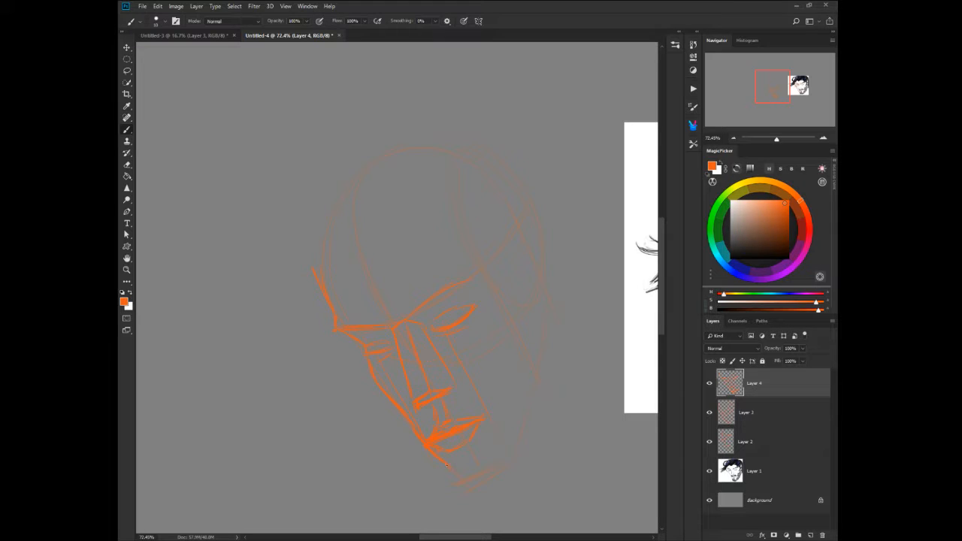
{"action": "mouse_move", "coordinate": [448, 467]}
{"action": "left_mouse_down"}
{"action": "mouse_move", "coordinate": [486, 486]}
{"action": "mouse_move", "coordinate": [478, 489]}
{"action": "mouse_move", "coordinate": [527, 449]}
{"action": "left_mouse_up"}
{"action": "left_click_drag", "start_coordinate": [540, 399], "coordinate": [531, 420]}
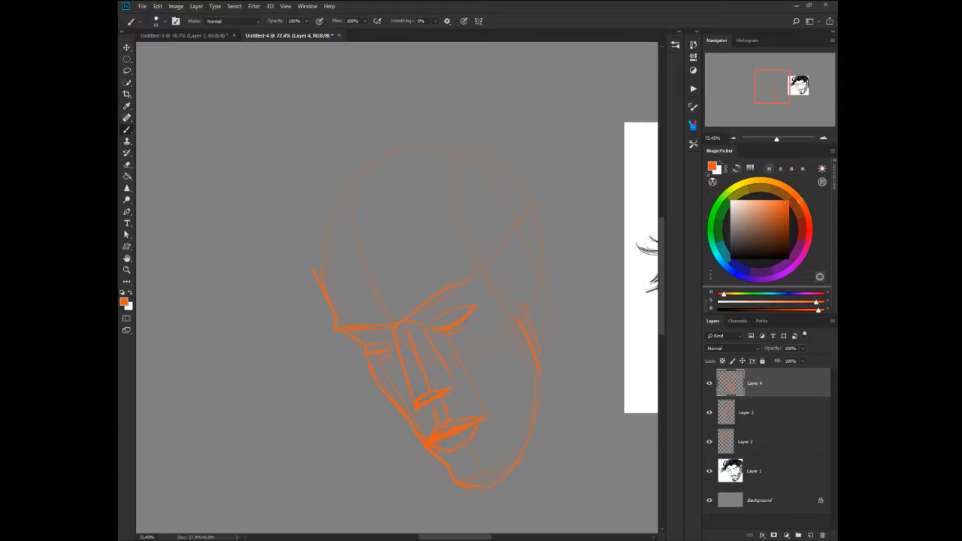
Step: Erase the upper part of the near jaw line, redraw it farther out, and add the curved ear outline above it
{"action": "right_click", "coordinate": [520, 349]}
{"action": "left_click", "coordinate": [549, 325]}
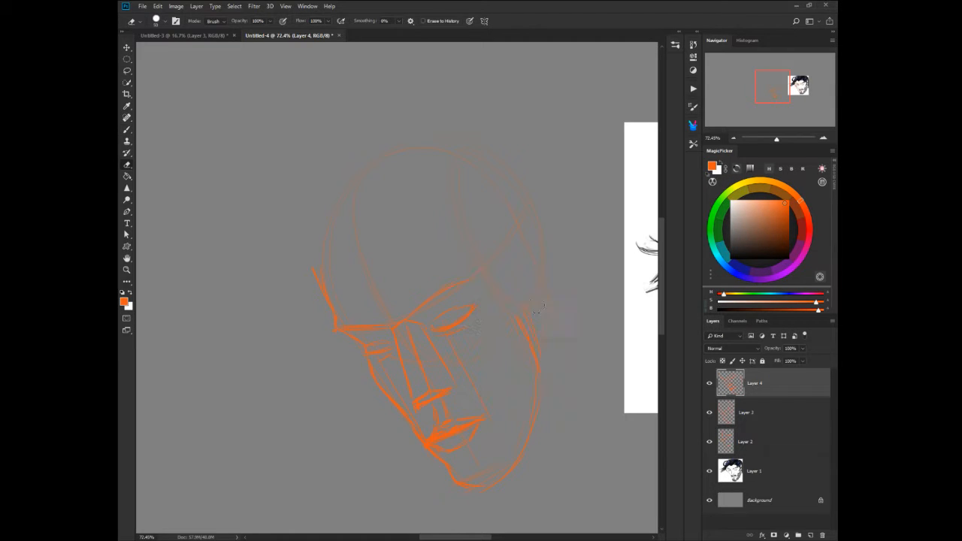
{"action": "right_click", "coordinate": [528, 365]}
{"action": "left_click", "coordinate": [528, 320]}
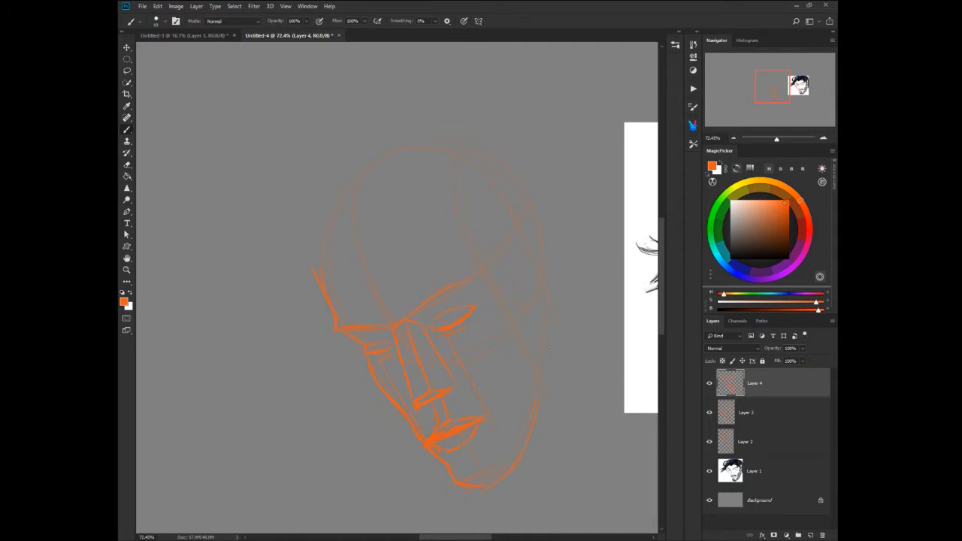
{"action": "left_click_drag", "start_coordinate": [553, 342], "coordinate": [535, 406]}
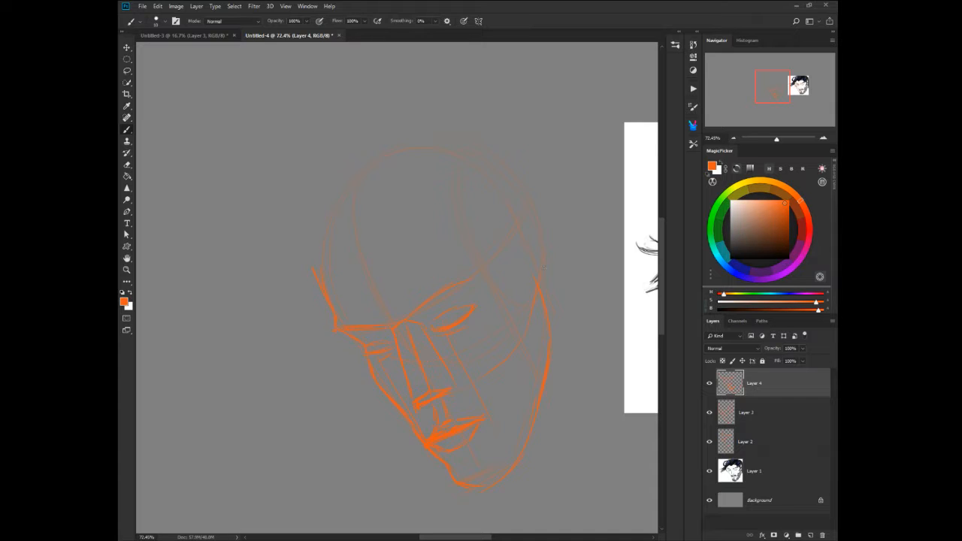
{"action": "left_click_drag", "start_coordinate": [538, 281], "coordinate": [545, 242]}
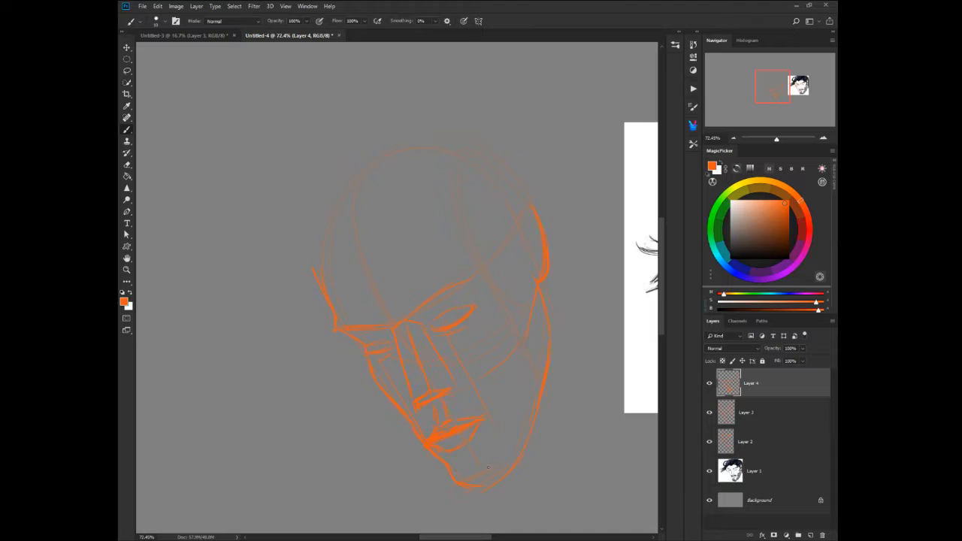
Step: Fade the head construction layer further and set the facial features layer's opacity to 78%
{"action": "mouse_move", "coordinate": [777, 350]}
{"action": "left_mouse_down"}
{"action": "mouse_move", "coordinate": [761, 349]}
{"action": "mouse_move", "coordinate": [777, 352]}
{"action": "mouse_move", "coordinate": [772, 359]}
{"action": "left_mouse_up"}
{"action": "left_click", "coordinate": [734, 404]}
{"action": "left_click", "coordinate": [752, 383]}
{"action": "left_click", "coordinate": [738, 414]}
{"action": "left_click", "coordinate": [736, 387]}
Step: Switch the brush colour to black and ink the far eyebrow, far closed eye, nose and upper lip over the orange sketch
{"action": "key", "text": "d"}
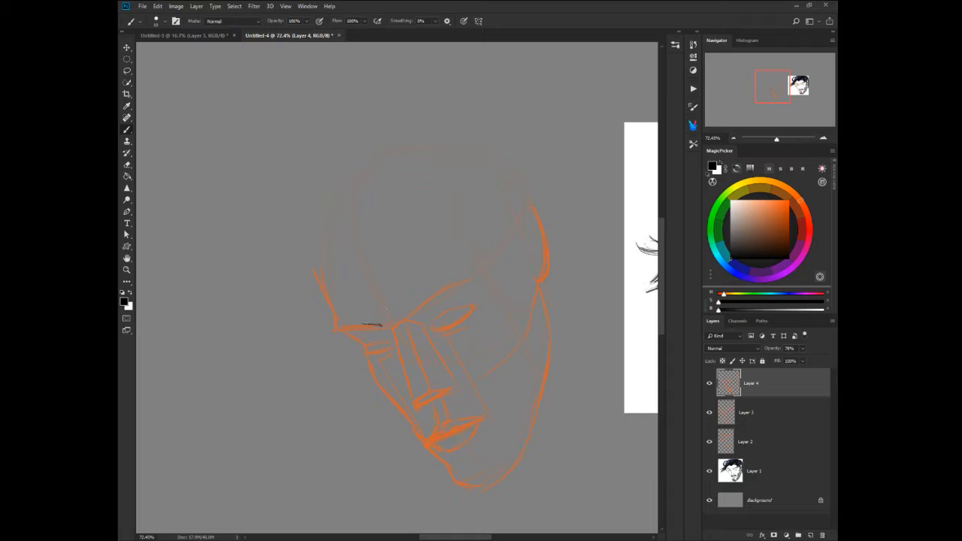
{"action": "mouse_move", "coordinate": [380, 325]}
{"action": "left_mouse_down"}
{"action": "mouse_move", "coordinate": [334, 324]}
{"action": "mouse_move", "coordinate": [377, 328]}
{"action": "mouse_move", "coordinate": [357, 318]}
{"action": "mouse_move", "coordinate": [335, 333]}
{"action": "mouse_move", "coordinate": [369, 356]}
{"action": "mouse_move", "coordinate": [393, 346]}
{"action": "left_mouse_up"}
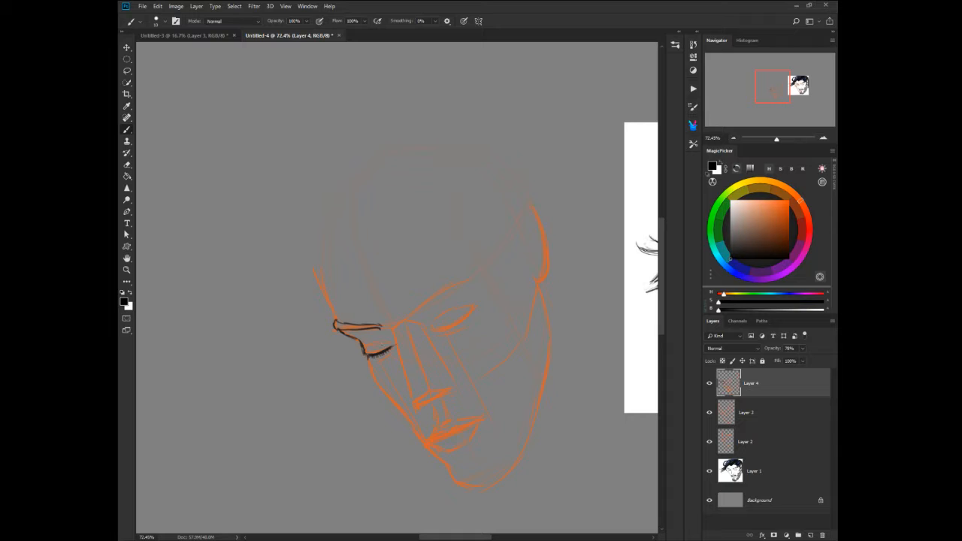
{"action": "mouse_move", "coordinate": [368, 346]}
{"action": "left_mouse_down"}
{"action": "mouse_move", "coordinate": [393, 336]}
{"action": "mouse_move", "coordinate": [388, 316]}
{"action": "mouse_move", "coordinate": [397, 312]}
{"action": "mouse_move", "coordinate": [383, 329]}
{"action": "mouse_move", "coordinate": [403, 364]}
{"action": "mouse_move", "coordinate": [397, 333]}
{"action": "mouse_move", "coordinate": [423, 404]}
{"action": "left_mouse_up"}
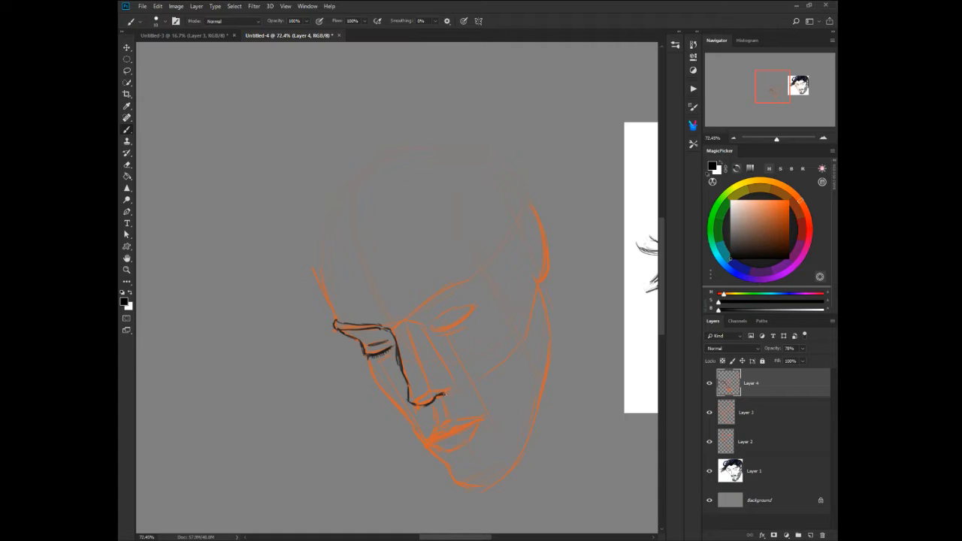
{"action": "mouse_move", "coordinate": [445, 393]}
{"action": "left_mouse_down"}
{"action": "mouse_move", "coordinate": [434, 398]}
{"action": "mouse_move", "coordinate": [446, 378]}
{"action": "mouse_move", "coordinate": [452, 395]}
{"action": "mouse_move", "coordinate": [426, 436]}
{"action": "mouse_move", "coordinate": [478, 417]}
{"action": "mouse_move", "coordinate": [465, 419]}
{"action": "left_mouse_up"}
{"action": "mouse_move", "coordinate": [471, 418]}
{"action": "left_mouse_down"}
{"action": "mouse_move", "coordinate": [483, 415]}
{"action": "mouse_move", "coordinate": [469, 422]}
{"action": "left_mouse_up"}
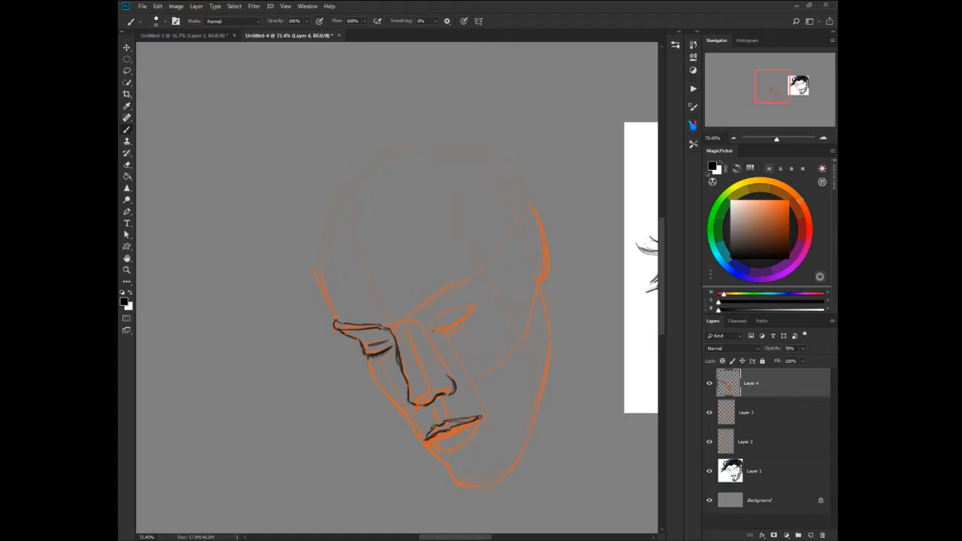
Step: Ink the near eye's closed lid and trace the far cheek, chin and near jaw up to the ear in black
{"action": "left_click_drag", "start_coordinate": [433, 331], "coordinate": [472, 307]}
{"action": "left_click_drag", "start_coordinate": [370, 376], "coordinate": [407, 415]}
{"action": "mouse_move", "coordinate": [415, 433]}
{"action": "left_mouse_down"}
{"action": "mouse_move", "coordinate": [462, 484]}
{"action": "mouse_move", "coordinate": [447, 467]}
{"action": "mouse_move", "coordinate": [454, 483]}
{"action": "mouse_move", "coordinate": [486, 490]}
{"action": "mouse_move", "coordinate": [548, 343]}
{"action": "left_mouse_up"}
{"action": "left_click_drag", "start_coordinate": [539, 416], "coordinate": [548, 331]}
{"action": "left_click_drag", "start_coordinate": [539, 285], "coordinate": [549, 351]}
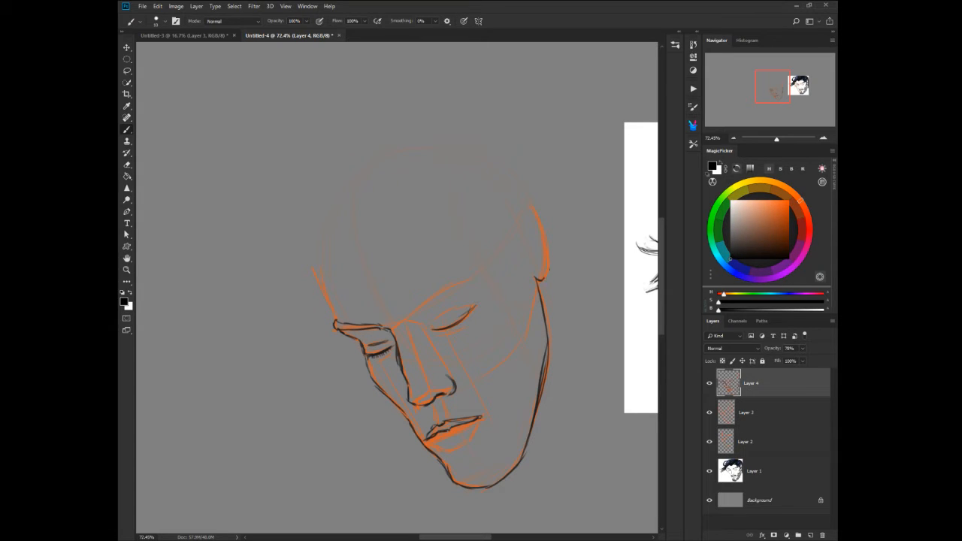
Step: Ink the outer edge of the ear, the near eyebrow and the lower lip in black
{"action": "left_click_drag", "start_coordinate": [549, 264], "coordinate": [546, 278]}
{"action": "left_click_drag", "start_coordinate": [531, 201], "coordinate": [549, 264]}
{"action": "mouse_move", "coordinate": [471, 308]}
{"action": "left_mouse_down"}
{"action": "mouse_move", "coordinate": [448, 324]}
{"action": "mouse_move", "coordinate": [426, 293]}
{"action": "mouse_move", "coordinate": [443, 280]}
{"action": "mouse_move", "coordinate": [469, 278]}
{"action": "mouse_move", "coordinate": [441, 288]}
{"action": "mouse_move", "coordinate": [407, 322]}
{"action": "left_mouse_up"}
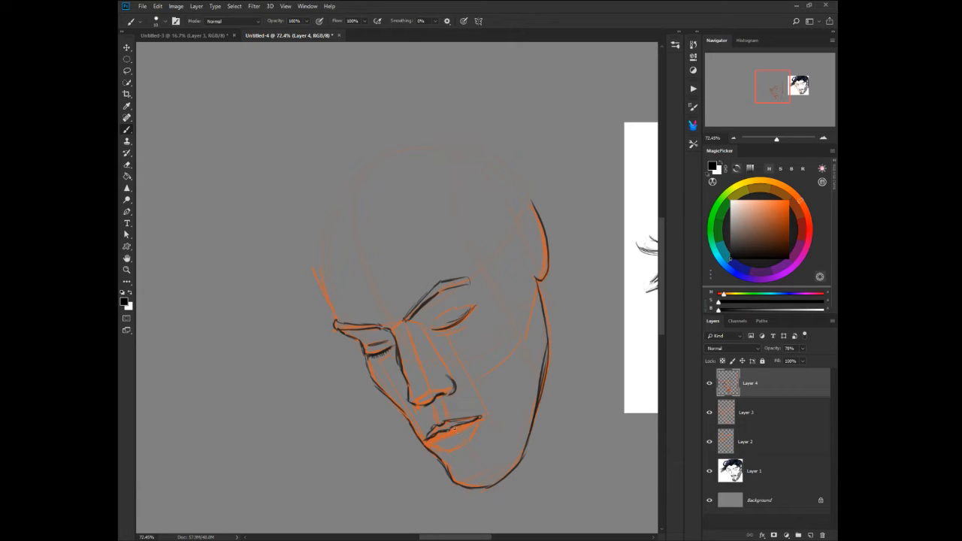
{"action": "left_click_drag", "start_coordinate": [459, 442], "coordinate": [449, 446]}
{"action": "mouse_move", "coordinate": [446, 446]}
{"action": "left_mouse_down"}
{"action": "mouse_move", "coordinate": [484, 416]}
{"action": "mouse_move", "coordinate": [461, 443]}
{"action": "left_mouse_up"}
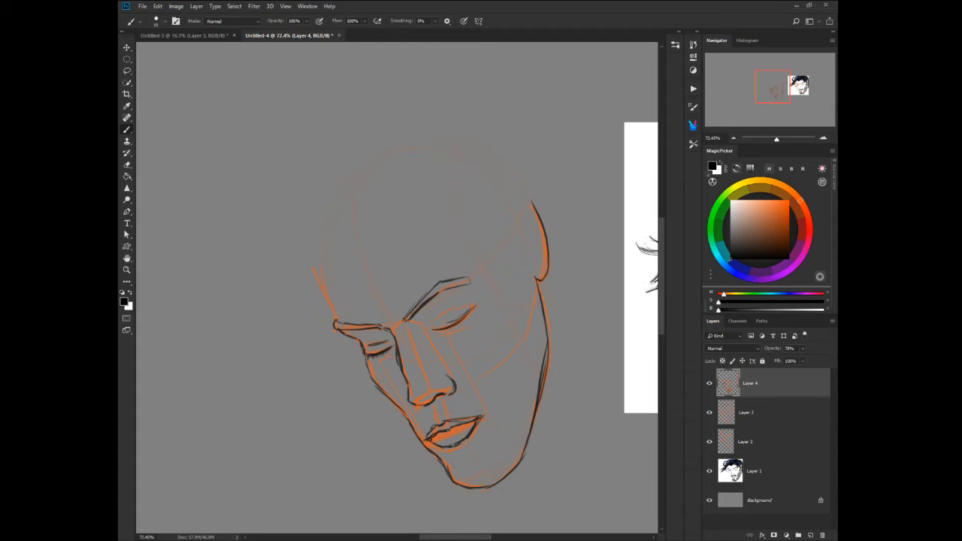
Step: Choose the scattered short-hair brush from the Fur set inside Skin and Fur, and adjust its size for stubble
{"action": "right_click", "coordinate": [418, 299]}
{"action": "left_click", "coordinate": [372, 226]}
{"action": "right_click", "coordinate": [371, 225]}
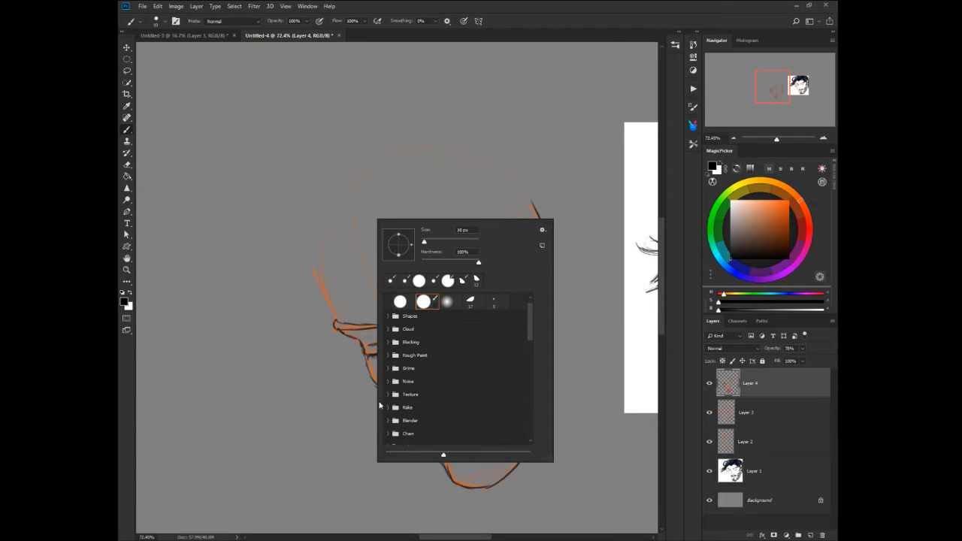
{"action": "scroll", "coordinate": [531, 333], "scroll_direction": "down", "scroll_amount": 1}
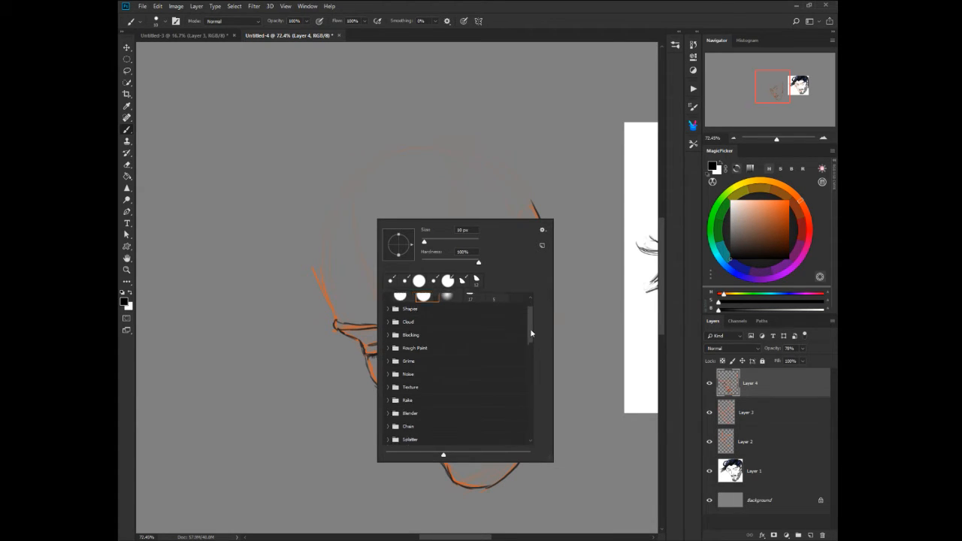
{"action": "left_click_drag", "start_coordinate": [531, 333], "coordinate": [531, 347]}
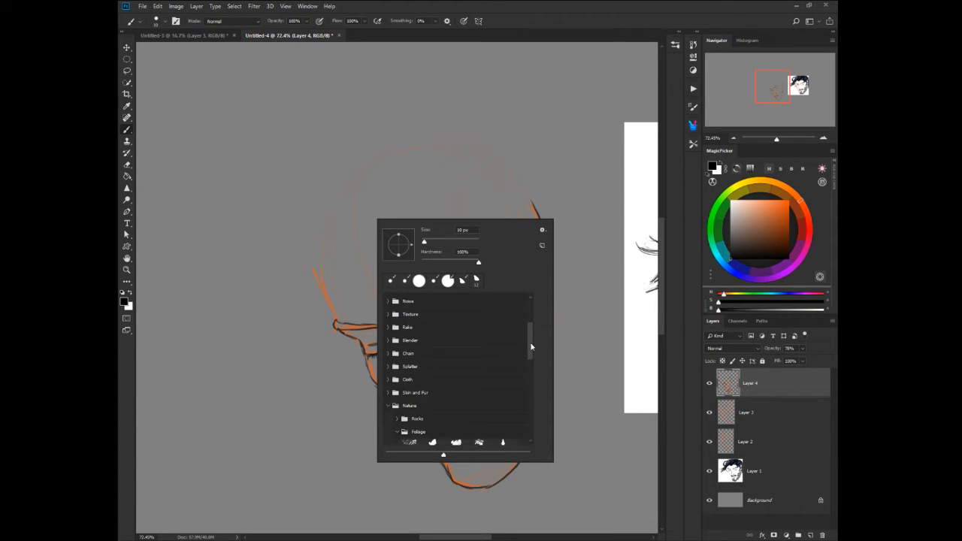
{"action": "left_click", "coordinate": [389, 394]}
{"action": "left_click", "coordinate": [397, 432]}
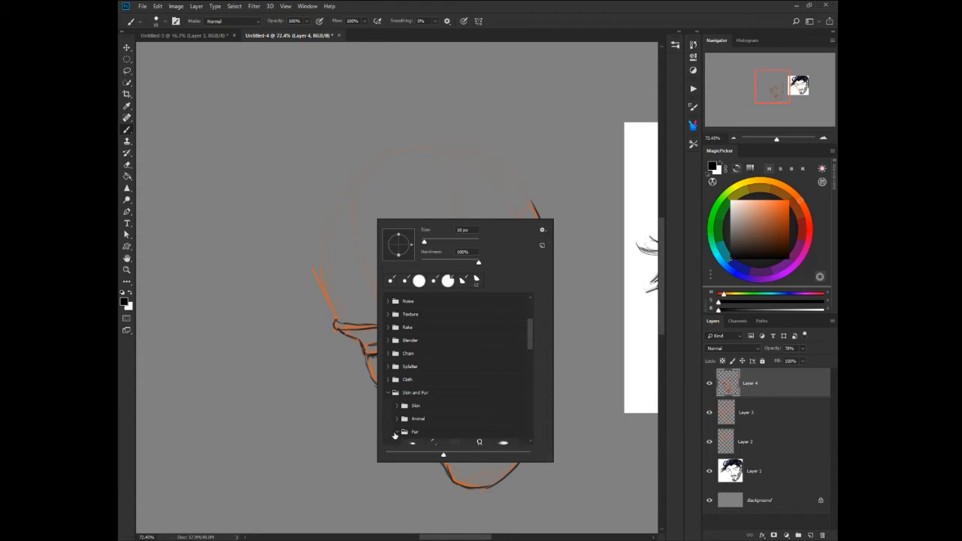
{"action": "scroll", "coordinate": [529, 341], "scroll_direction": "down", "scroll_amount": 2}
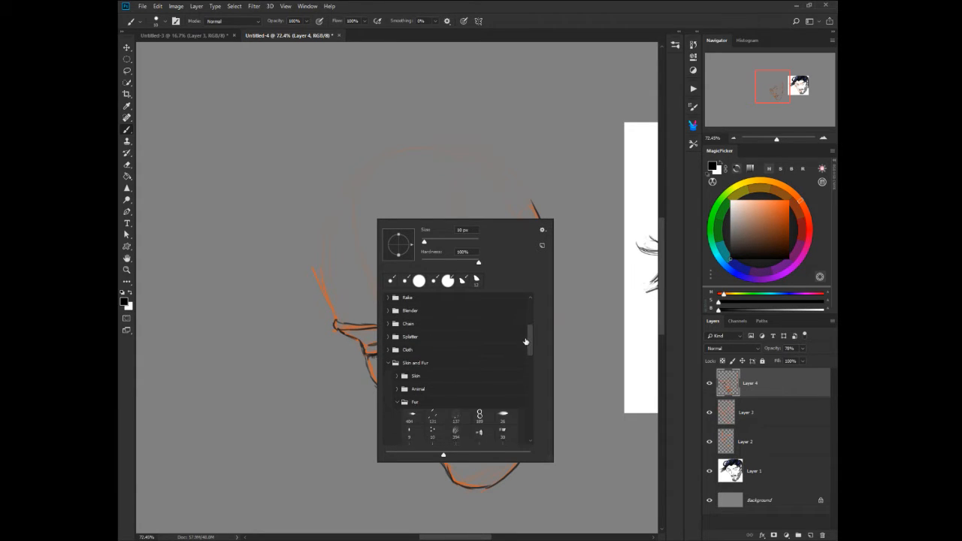
{"action": "left_click", "coordinate": [435, 416]}
{"action": "left_click", "coordinate": [463, 229]}
{"action": "key", "text": "Return"}
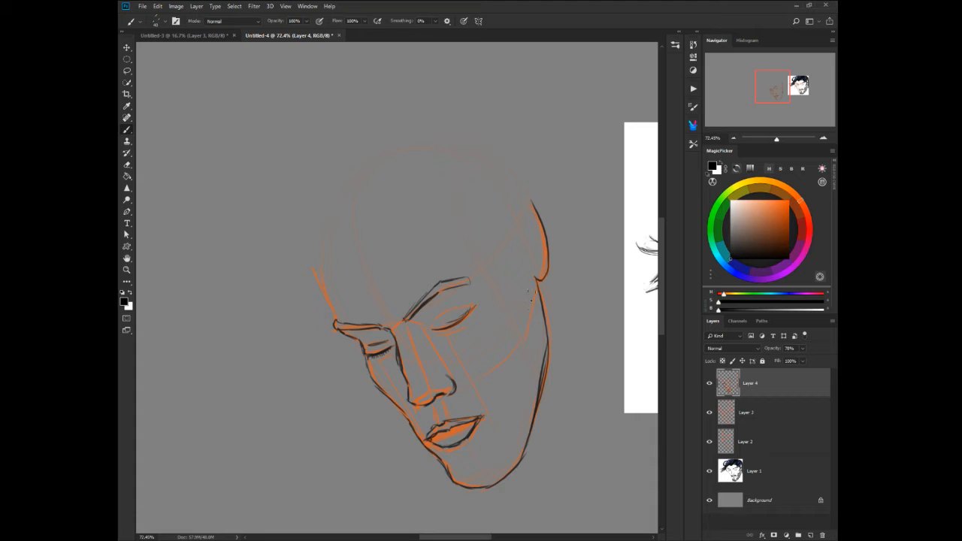
Step: Brush stubble down the near jaw from the ear, across the chin and over the upper lip
{"action": "mouse_move", "coordinate": [538, 315]}
{"action": "left_mouse_down"}
{"action": "mouse_move", "coordinate": [527, 408]}
{"action": "mouse_move", "coordinate": [502, 437]}
{"action": "mouse_move", "coordinate": [539, 392]}
{"action": "left_mouse_up"}
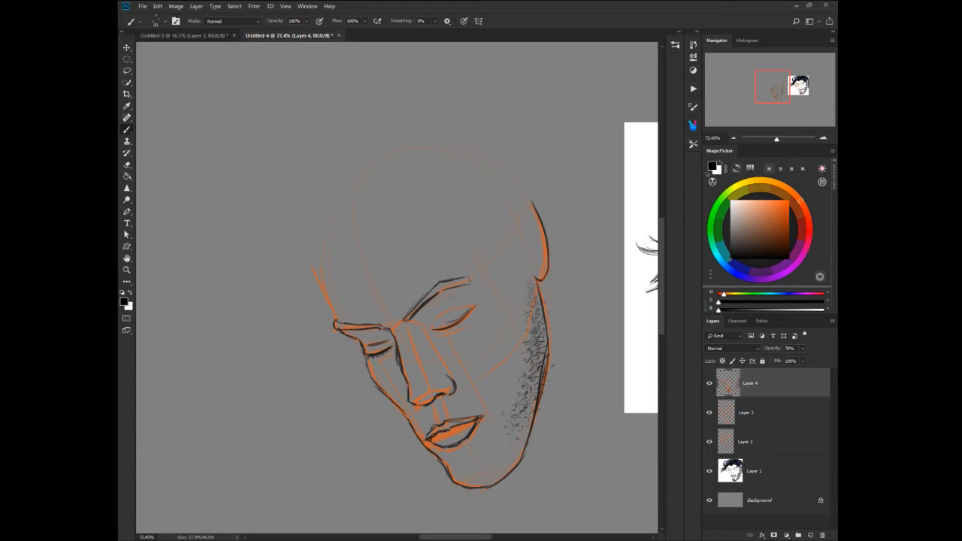
{"action": "mouse_move", "coordinate": [513, 352]}
{"action": "left_mouse_down"}
{"action": "mouse_move", "coordinate": [517, 391]}
{"action": "mouse_move", "coordinate": [499, 451]}
{"action": "mouse_move", "coordinate": [509, 416]}
{"action": "mouse_move", "coordinate": [518, 472]}
{"action": "mouse_move", "coordinate": [477, 466]}
{"action": "mouse_move", "coordinate": [486, 451]}
{"action": "mouse_move", "coordinate": [475, 482]}
{"action": "left_mouse_up"}
{"action": "mouse_move", "coordinate": [489, 435]}
{"action": "left_mouse_down"}
{"action": "mouse_move", "coordinate": [500, 462]}
{"action": "mouse_move", "coordinate": [468, 459]}
{"action": "mouse_move", "coordinate": [465, 478]}
{"action": "mouse_move", "coordinate": [441, 493]}
{"action": "mouse_move", "coordinate": [445, 464]}
{"action": "left_mouse_up"}
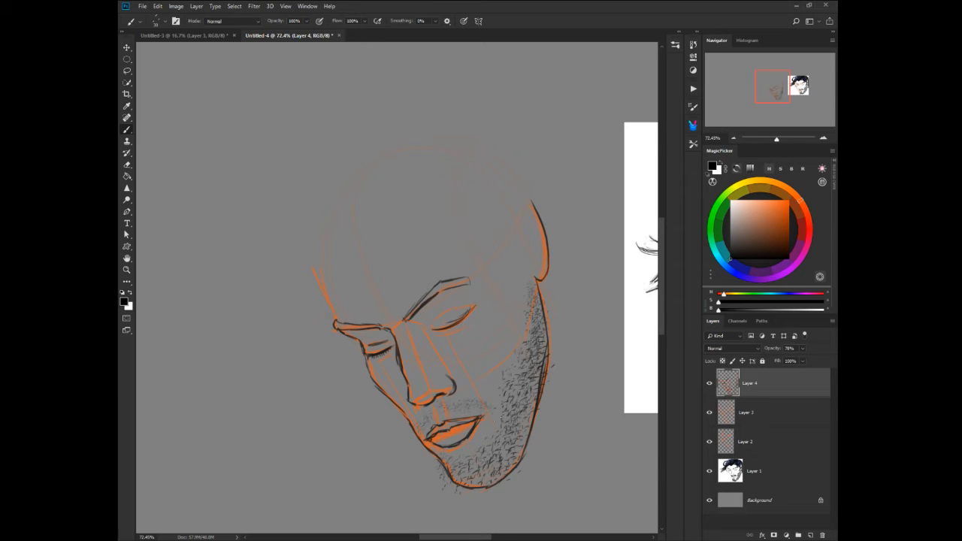
Step: Pick the first fine-hair brush labelled 35 from the Fur set and thicken the moustache from the far lip corner to the near one
{"action": "right_click", "coordinate": [475, 384]}
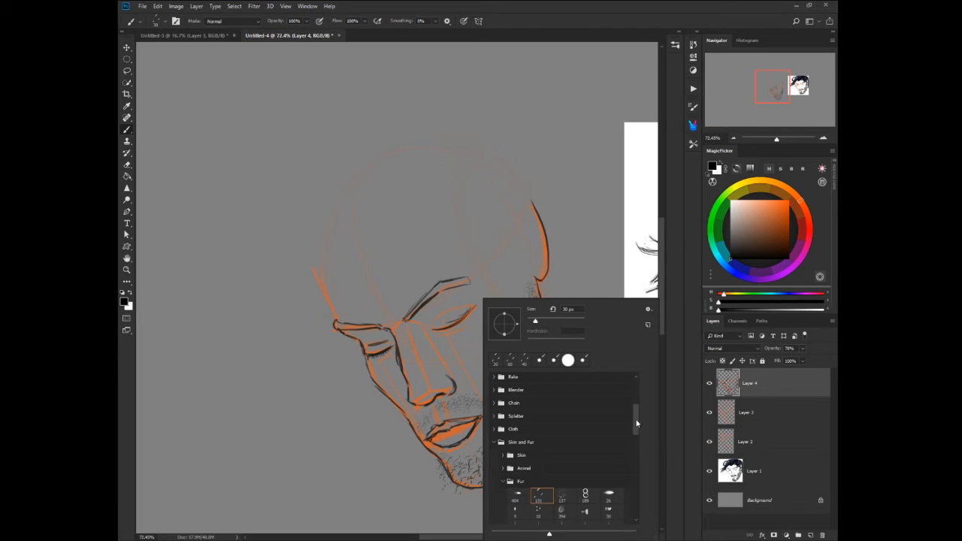
{"action": "left_click_drag", "start_coordinate": [637, 421], "coordinate": [638, 430]}
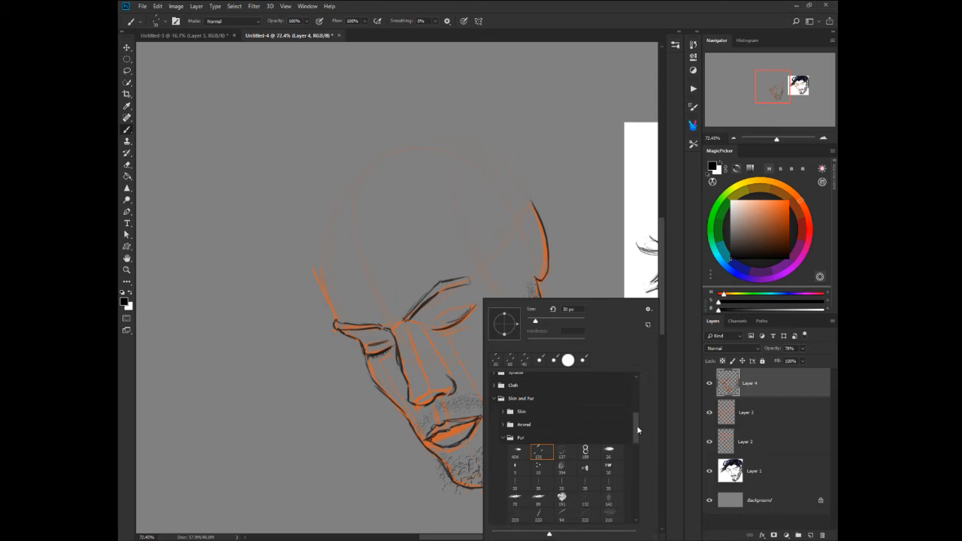
{"action": "left_click", "coordinate": [519, 485]}
{"action": "left_click", "coordinate": [429, 416]}
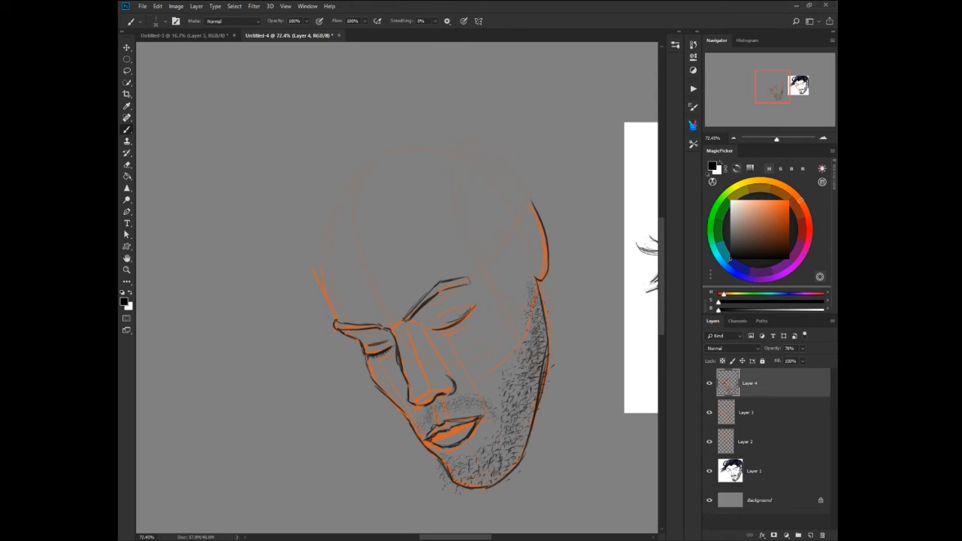
{"action": "left_click_drag", "start_coordinate": [427, 412], "coordinate": [416, 440]}
{"action": "left_click_drag", "start_coordinate": [435, 407], "coordinate": [420, 441]}
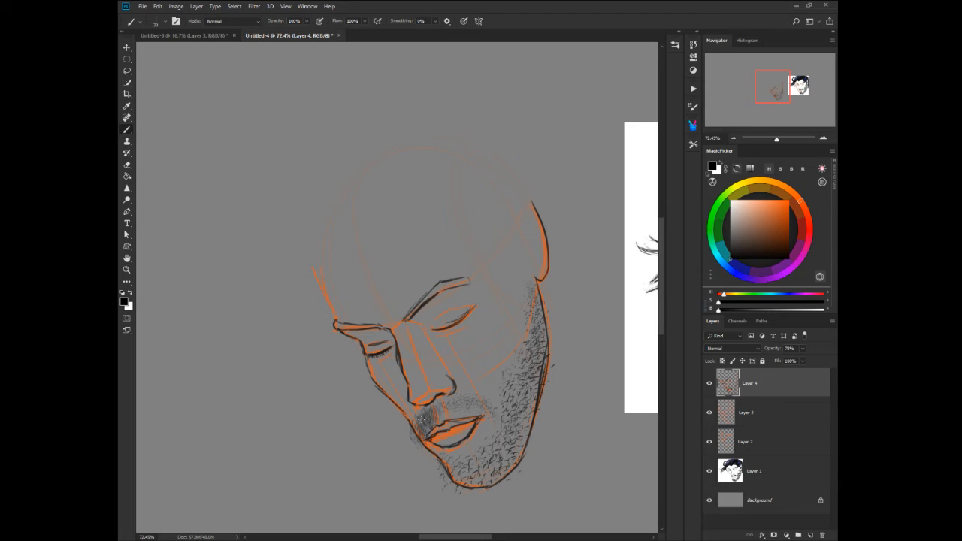
{"action": "left_click_drag", "start_coordinate": [440, 403], "coordinate": [462, 406]}
{"action": "left_click_drag", "start_coordinate": [469, 400], "coordinate": [498, 419]}
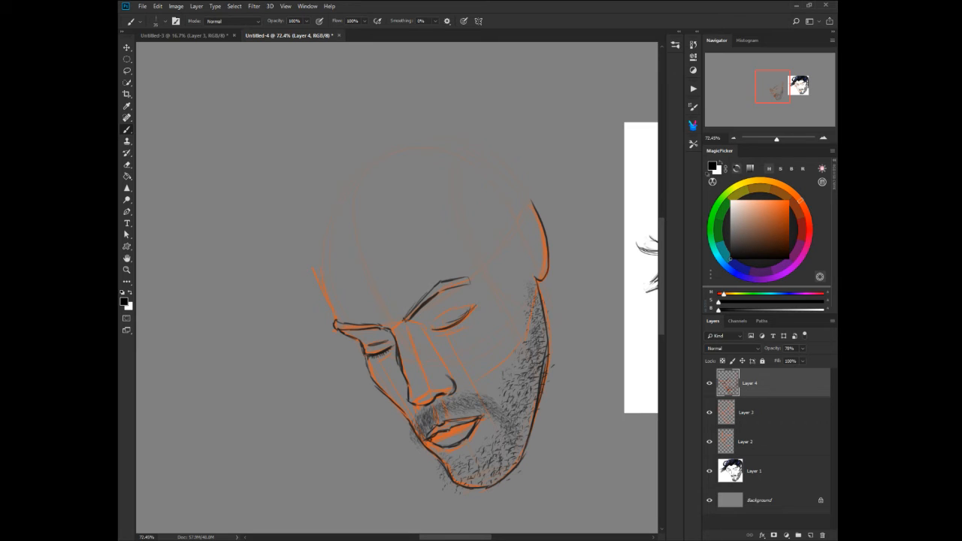
Step: Build up a denser beard on the chin and lower jaw, with short hairs breaking past the face outline
{"action": "mouse_move", "coordinate": [519, 432]}
{"action": "left_mouse_down"}
{"action": "mouse_move", "coordinate": [493, 468]}
{"action": "mouse_move", "coordinate": [509, 483]}
{"action": "mouse_move", "coordinate": [487, 490]}
{"action": "left_mouse_up"}
{"action": "mouse_move", "coordinate": [489, 454]}
{"action": "left_mouse_down"}
{"action": "mouse_move", "coordinate": [484, 479]}
{"action": "mouse_move", "coordinate": [466, 493]}
{"action": "left_mouse_up"}
{"action": "left_click_drag", "start_coordinate": [466, 462], "coordinate": [446, 485]}
{"action": "left_click_drag", "start_coordinate": [510, 439], "coordinate": [500, 456]}
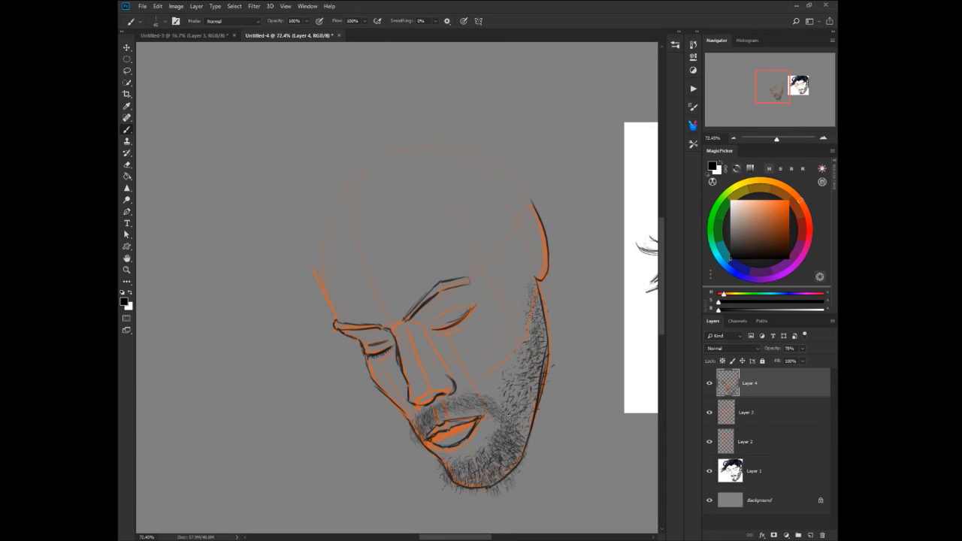
{"action": "left_click_drag", "start_coordinate": [509, 417], "coordinate": [519, 431]}
{"action": "mouse_move", "coordinate": [545, 354]}
{"action": "left_mouse_down"}
{"action": "mouse_move", "coordinate": [527, 419]}
{"action": "mouse_move", "coordinate": [454, 483]}
{"action": "left_mouse_up"}
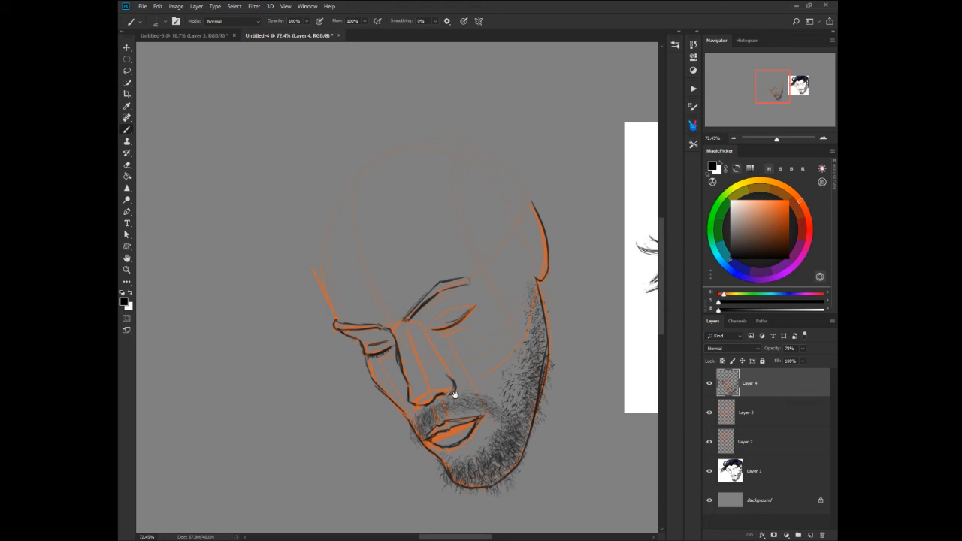
Step: Return to the hard round brush, adjust its size, and draw a fuller near jaw line outside the existing one, from ear to chin
{"action": "scroll", "coordinate": [435, 398], "scroll_direction": "down", "scroll_amount": 3}
{"action": "left_click_drag", "start_coordinate": [418, 402], "coordinate": [269, 334]}
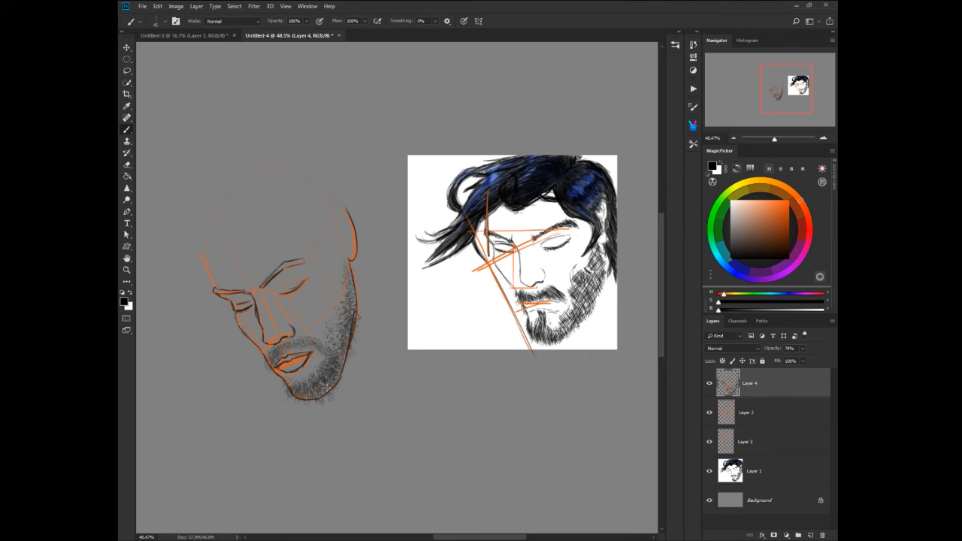
{"action": "right_click", "coordinate": [343, 302]}
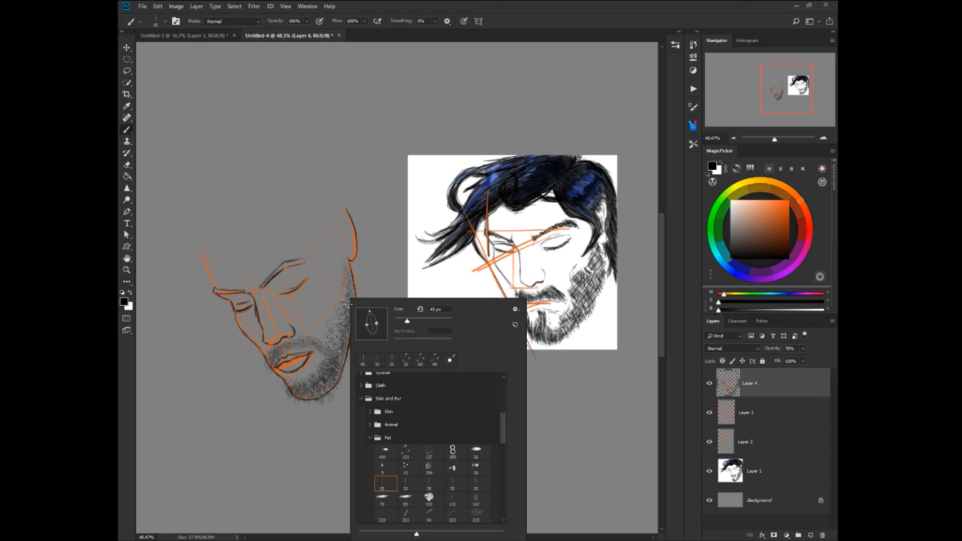
{"action": "left_click", "coordinate": [449, 361]}
{"action": "left_click_drag", "start_coordinate": [419, 322], "coordinate": [403, 325]}
{"action": "key", "text": "Return"}
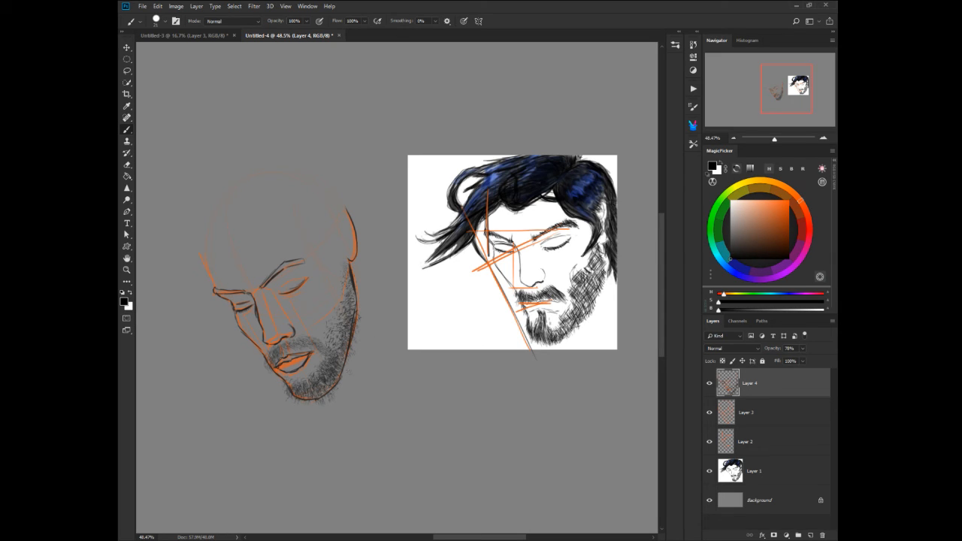
{"action": "left_click_drag", "start_coordinate": [335, 385], "coordinate": [366, 313]}
{"action": "mouse_move", "coordinate": [351, 275]}
{"action": "left_mouse_down"}
{"action": "mouse_move", "coordinate": [362, 312]}
{"action": "mouse_move", "coordinate": [359, 303]}
{"action": "left_mouse_up"}
{"action": "left_click_drag", "start_coordinate": [353, 353], "coordinate": [366, 312]}
{"action": "left_click_drag", "start_coordinate": [335, 388], "coordinate": [354, 344]}
{"action": "left_click_drag", "start_coordinate": [355, 342], "coordinate": [360, 322]}
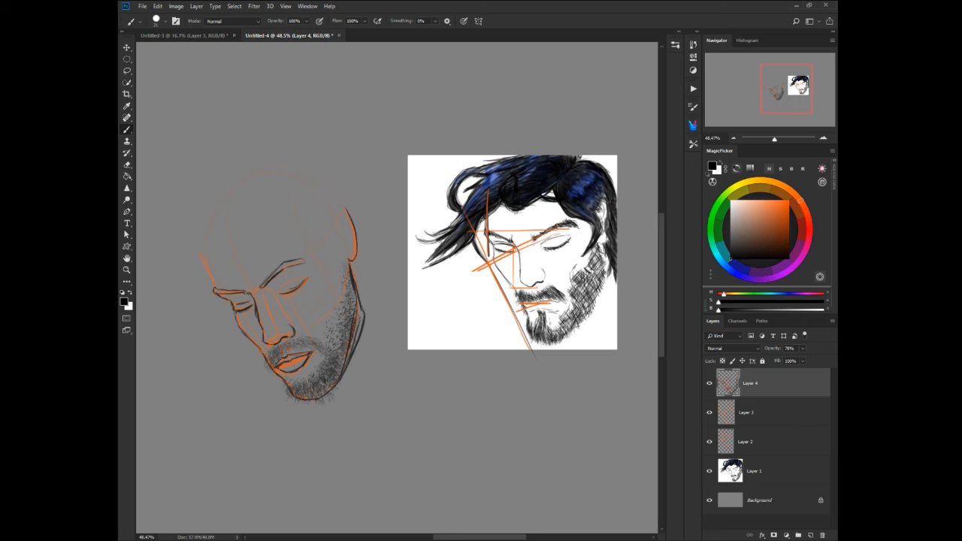
Step: Erase the old near jaw line together with the stubble along the near cheek
{"action": "right_click", "coordinate": [349, 324]}
{"action": "left_click", "coordinate": [369, 312]}
{"action": "mouse_move", "coordinate": [356, 309]}
{"action": "left_mouse_down"}
{"action": "mouse_move", "coordinate": [344, 353]}
{"action": "mouse_move", "coordinate": [349, 295]}
{"action": "mouse_move", "coordinate": [327, 316]}
{"action": "mouse_move", "coordinate": [336, 348]}
{"action": "left_mouse_up"}
Step: Return to the Brush tool, shade the jaw corner just below the ear in black, and reactivate the Eraser to trim it
{"action": "right_click", "coordinate": [328, 361]}
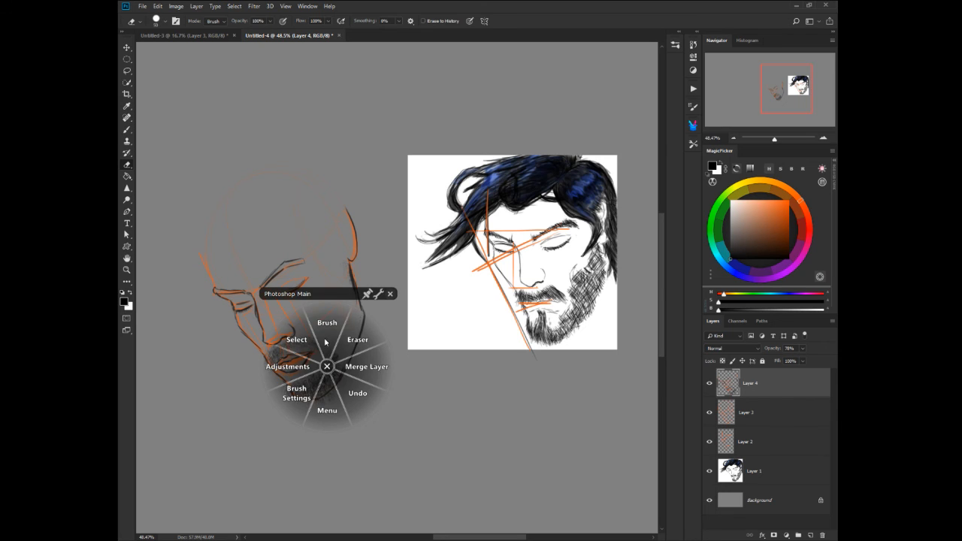
{"action": "left_click", "coordinate": [343, 302]}
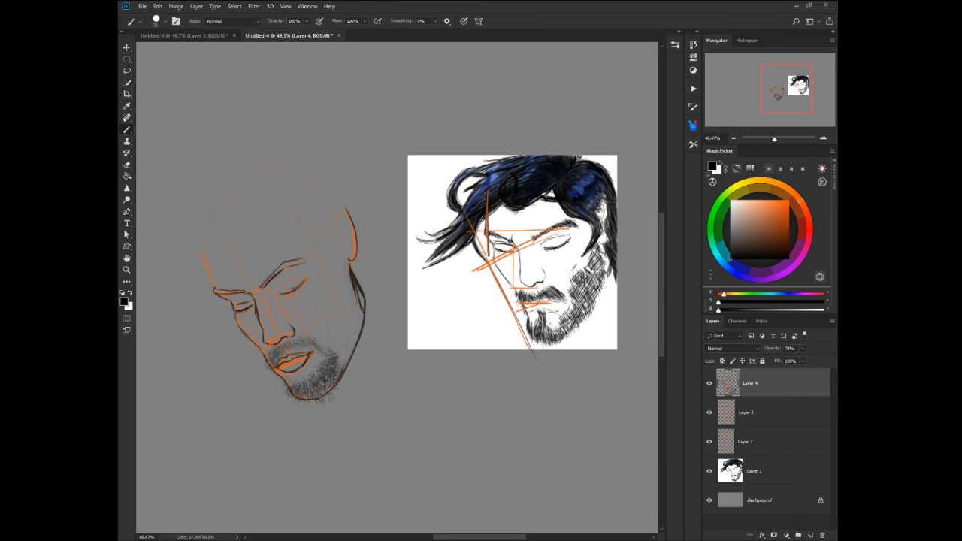
{"action": "right_click", "coordinate": [358, 303]}
{"action": "left_click", "coordinate": [373, 289]}
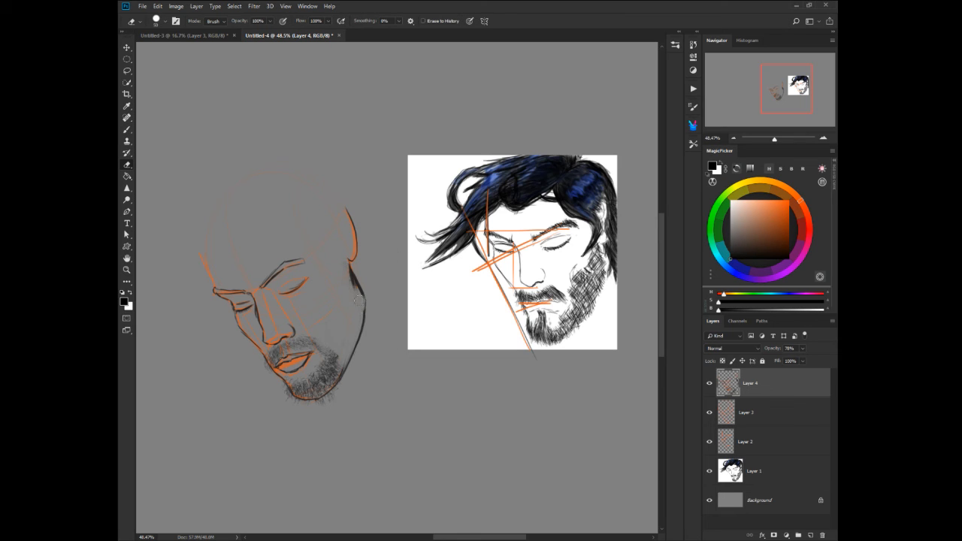